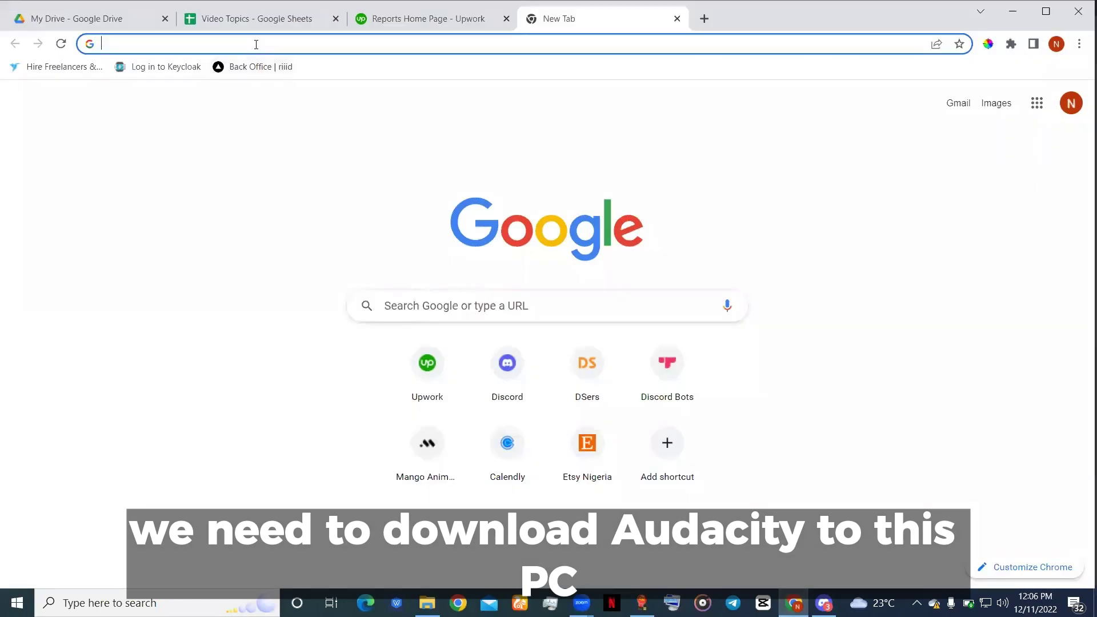
Search Google for 'audacity' and find the official audacityteam.org result.
type("ad")
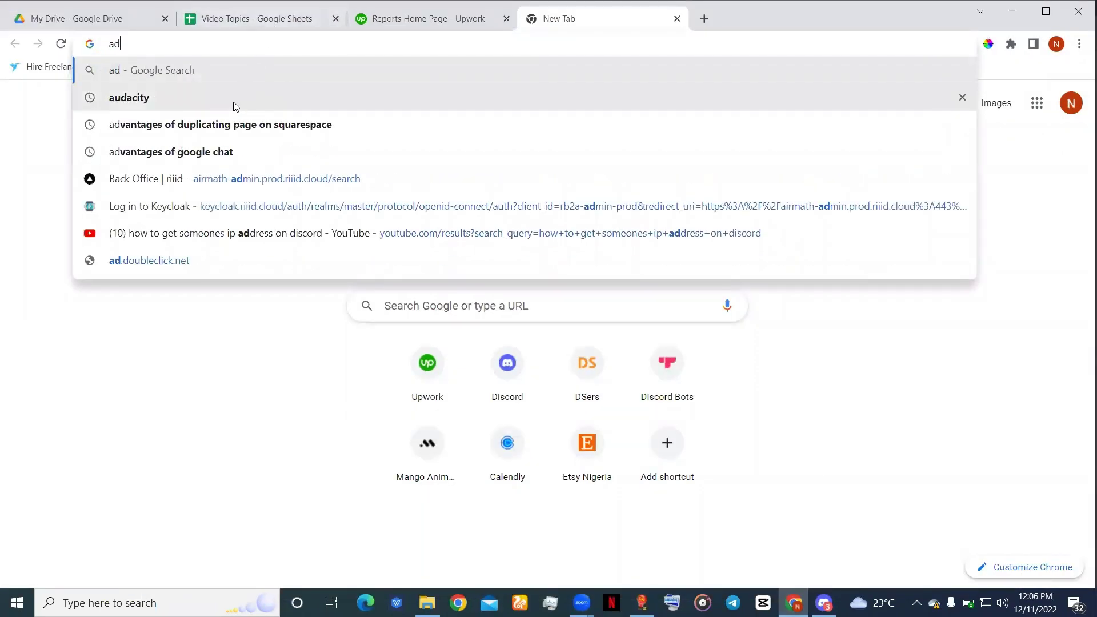
left_click(232, 105)
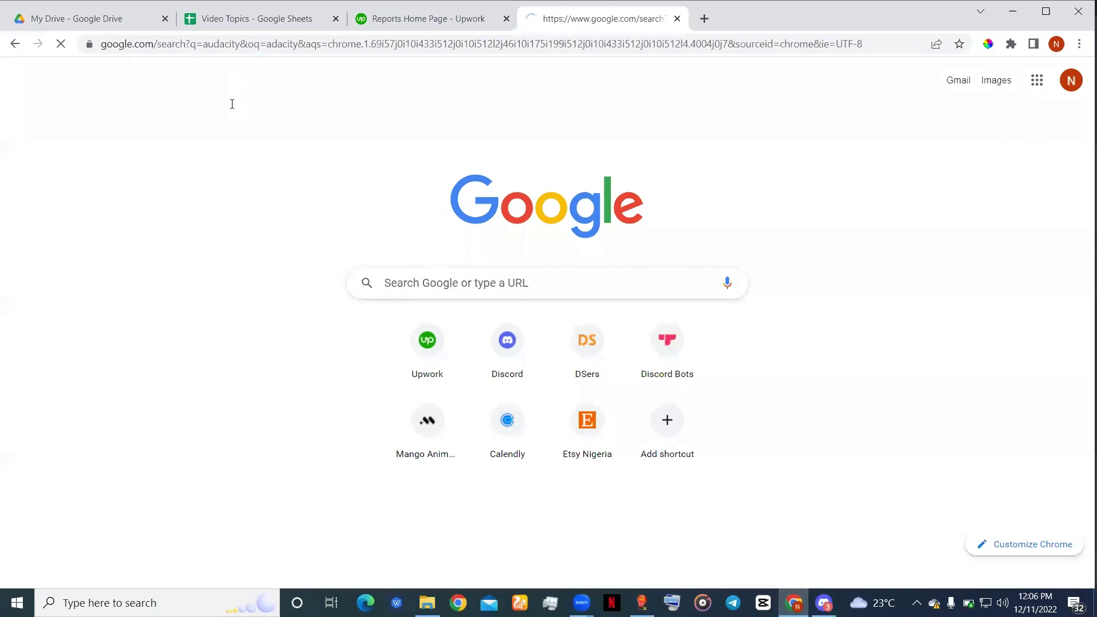
scroll(257, 295, "down", 6)
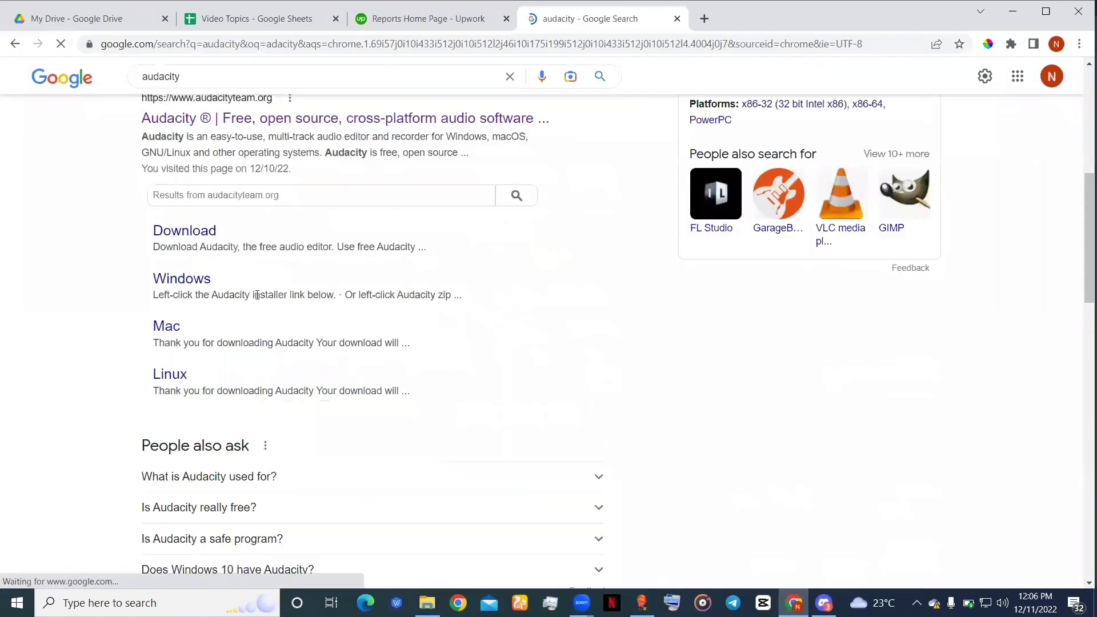
scroll(240, 289, "up", 2)
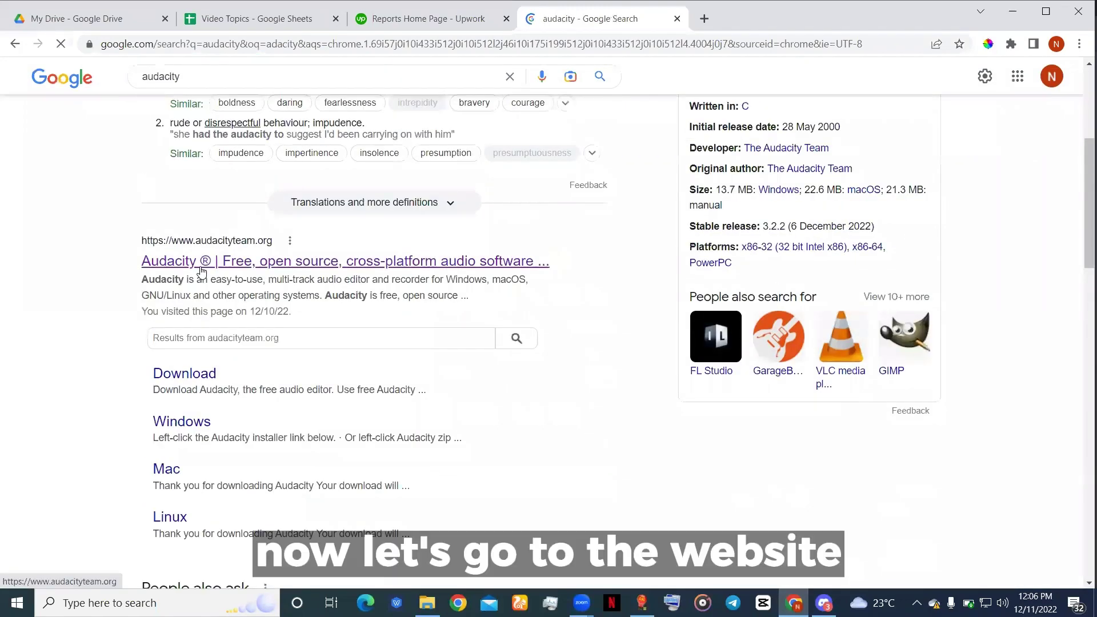
Go to audacityteam.org and download the Audacity 3.2.2 Windows installer.
left_click(201, 266)
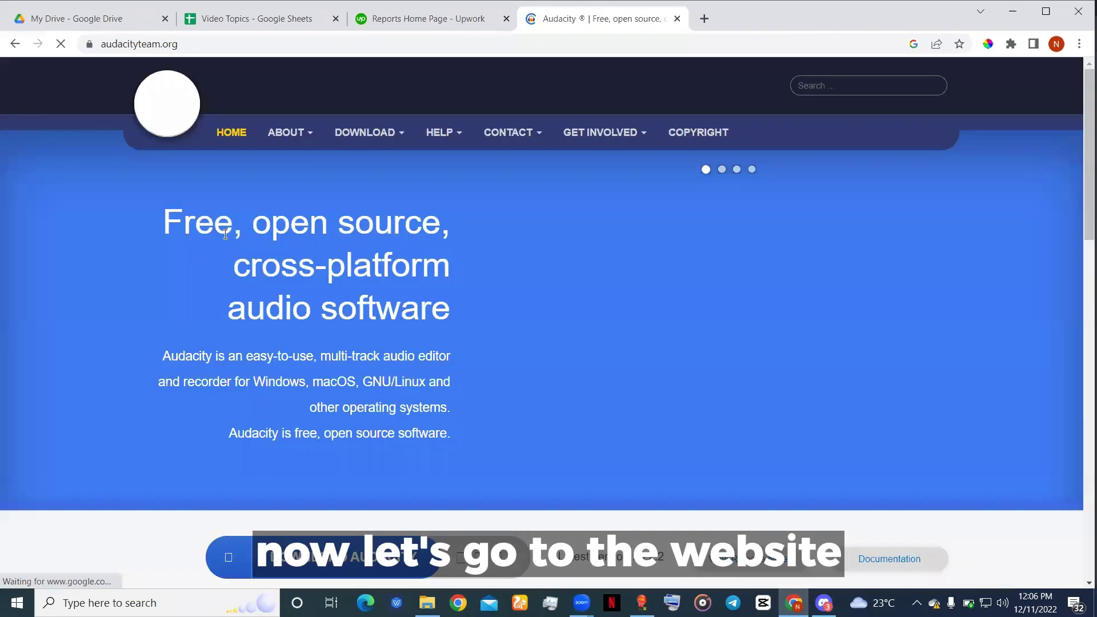
scroll(288, 426, "down", 2)
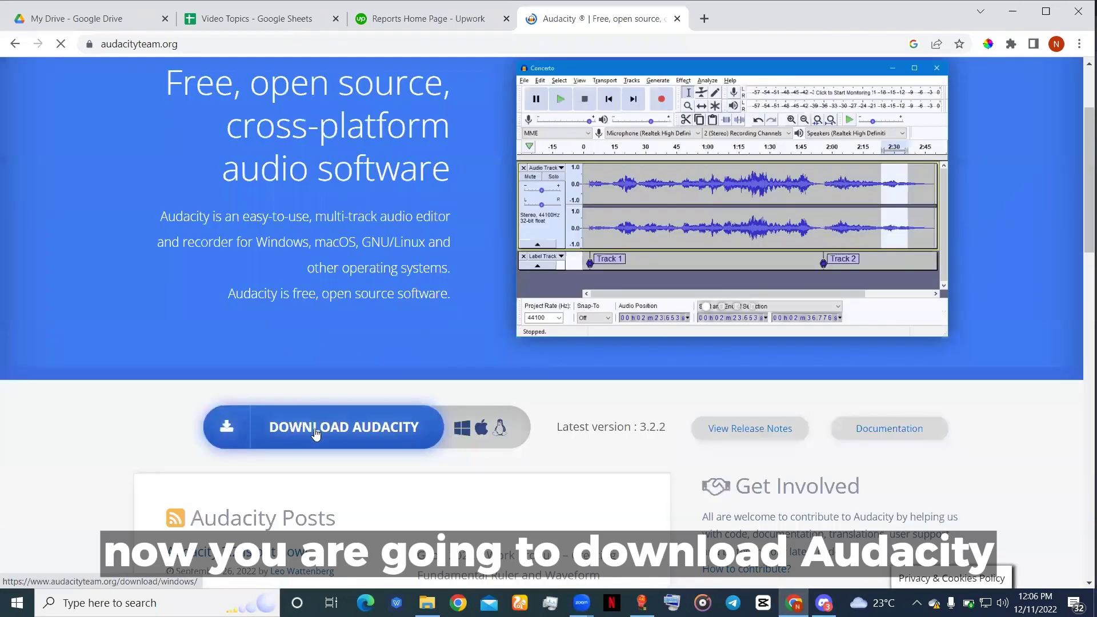
left_click(314, 429)
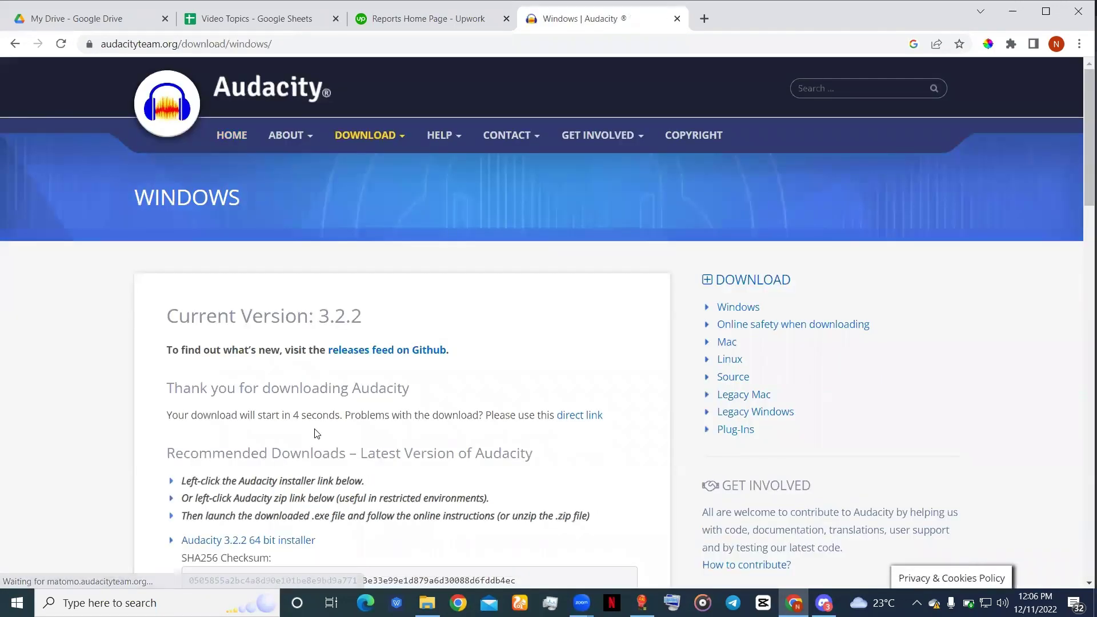
scroll(382, 348, "down", 10)
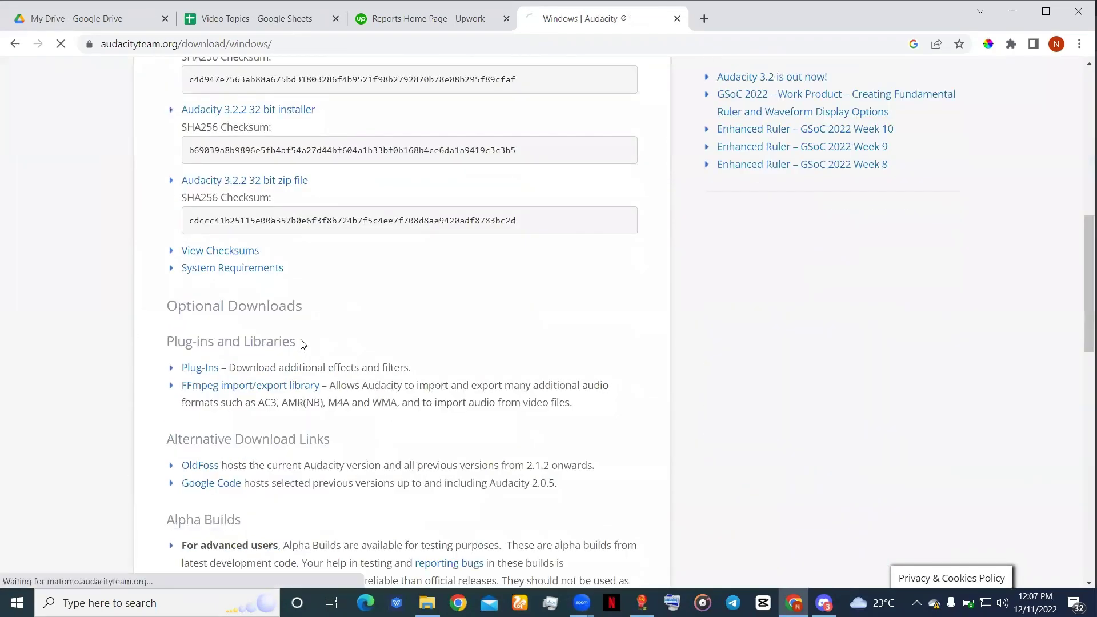
scroll(303, 344, "up", 5)
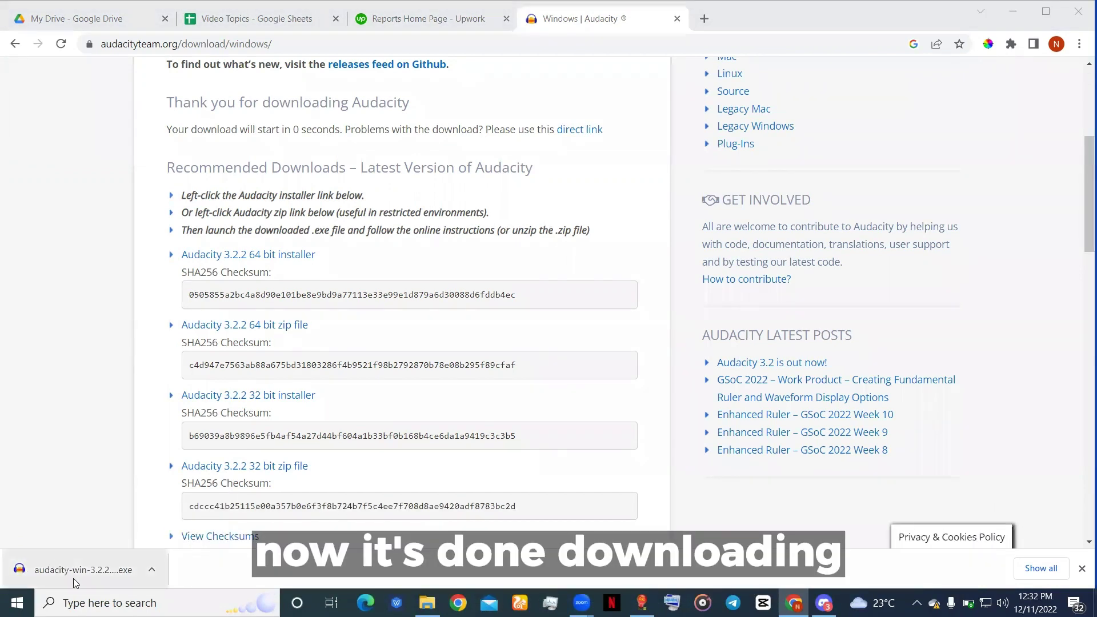
Run the downloaded audacity-win-3.2.2-x64.exe, allowing it through the security warning.
left_click(77, 574)
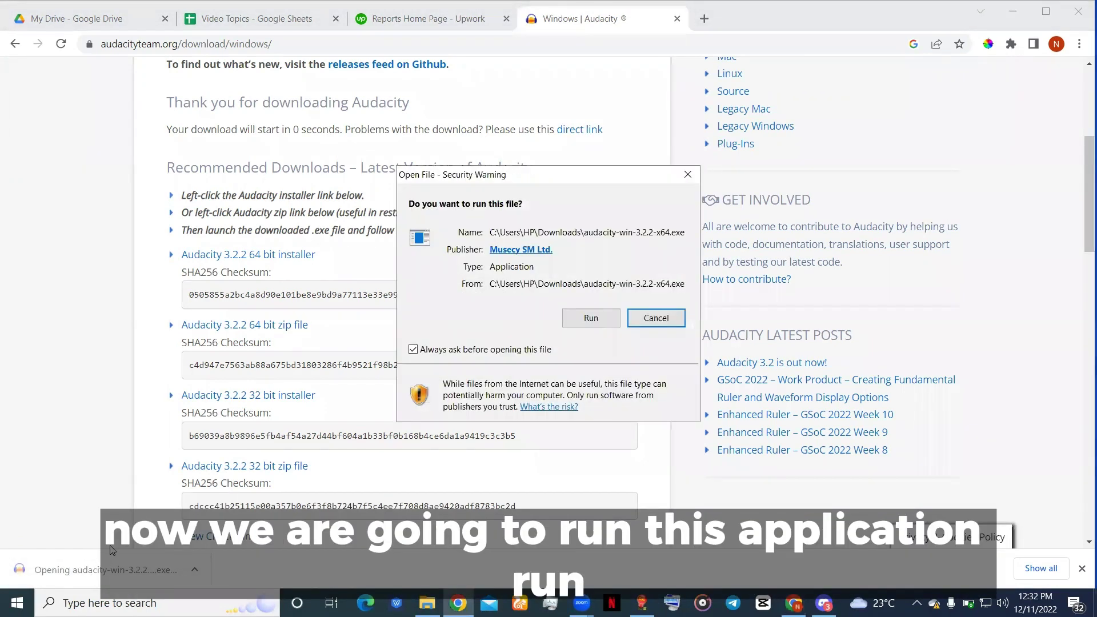
left_click(591, 317)
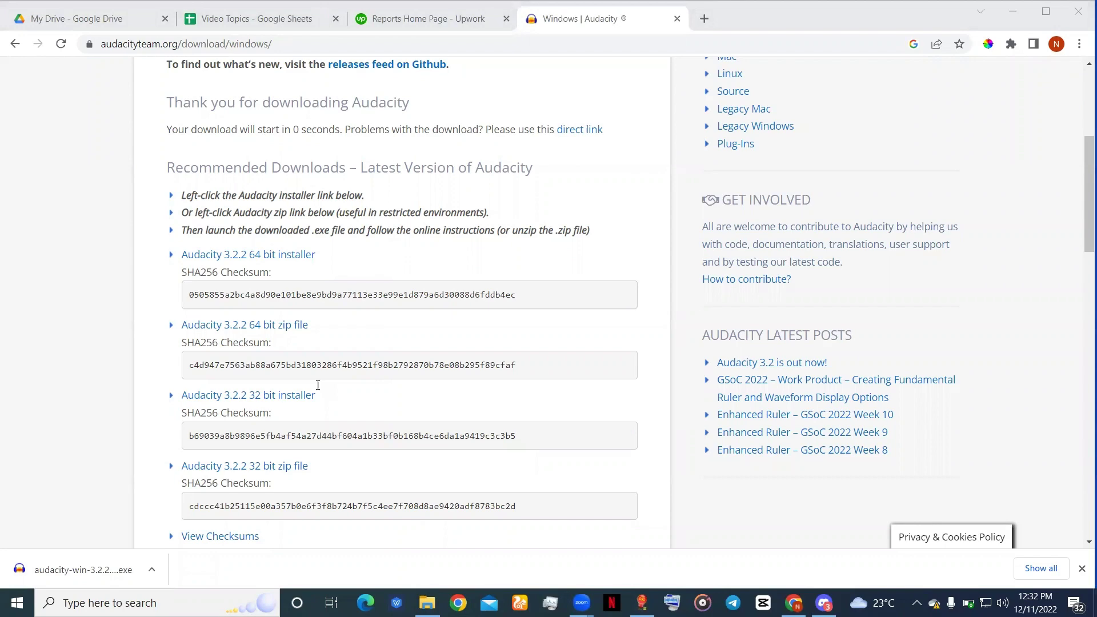
Install Audacity 3.2.2 in English to C:\Program Files\Audacity with a desktop shortcut.
left_click(1013, 14)
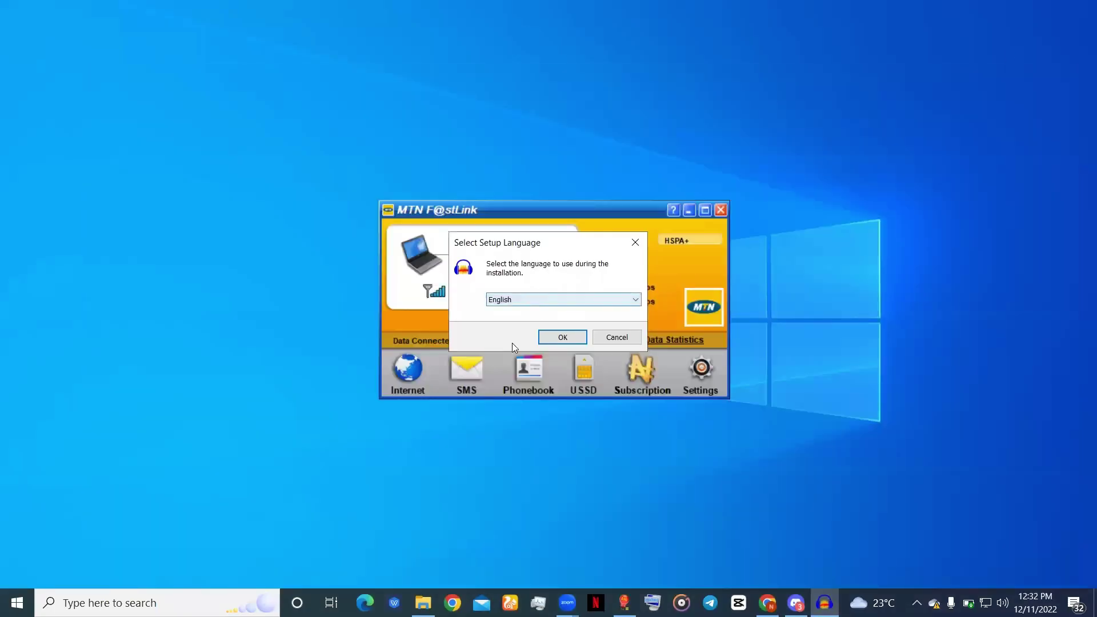
left_click(548, 339)
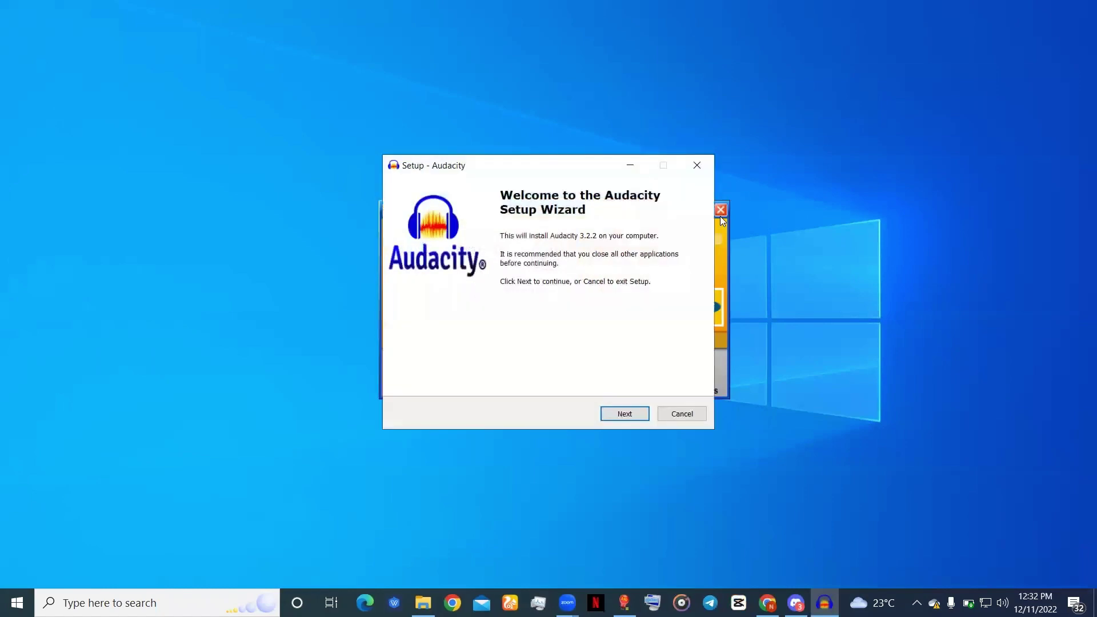
left_click(616, 419)
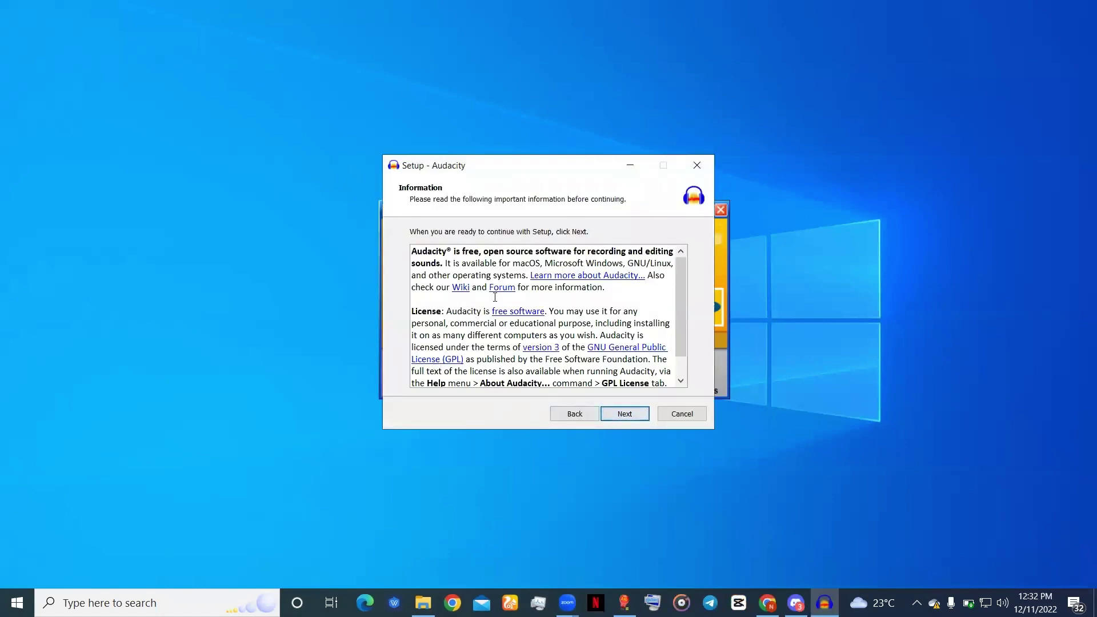
scroll(522, 328, "down", 1)
left_click(628, 414)
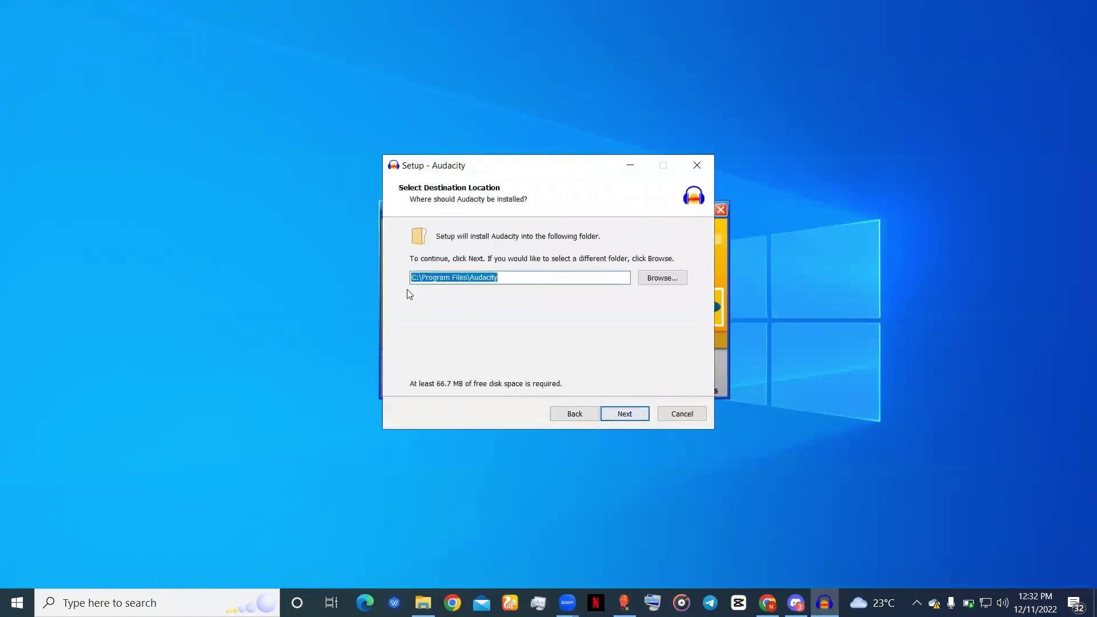
left_click(625, 413)
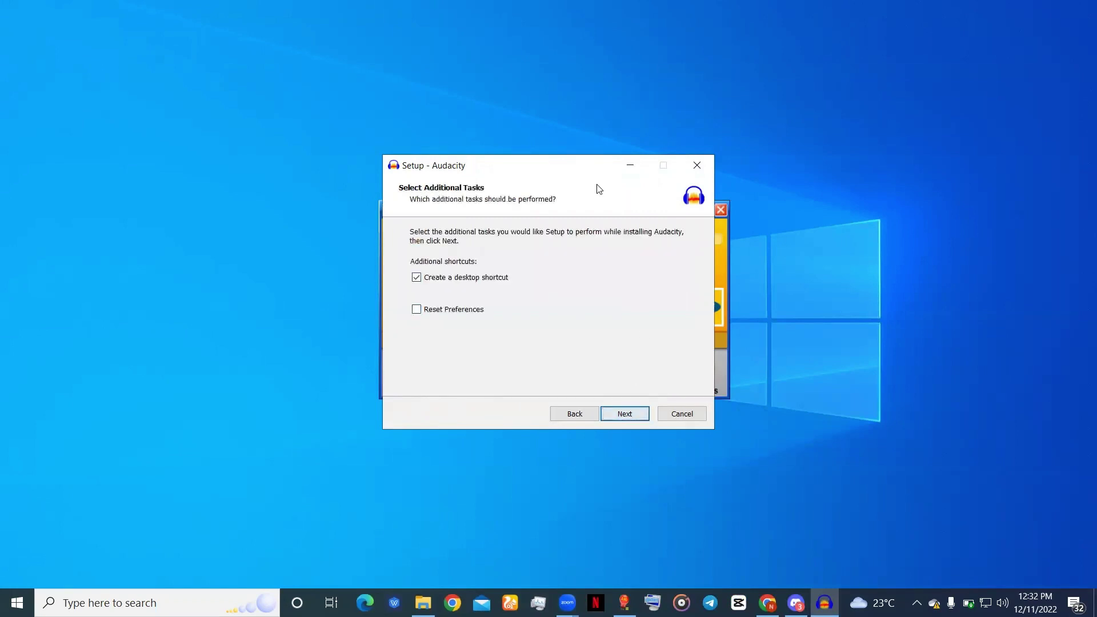
left_click(617, 422)
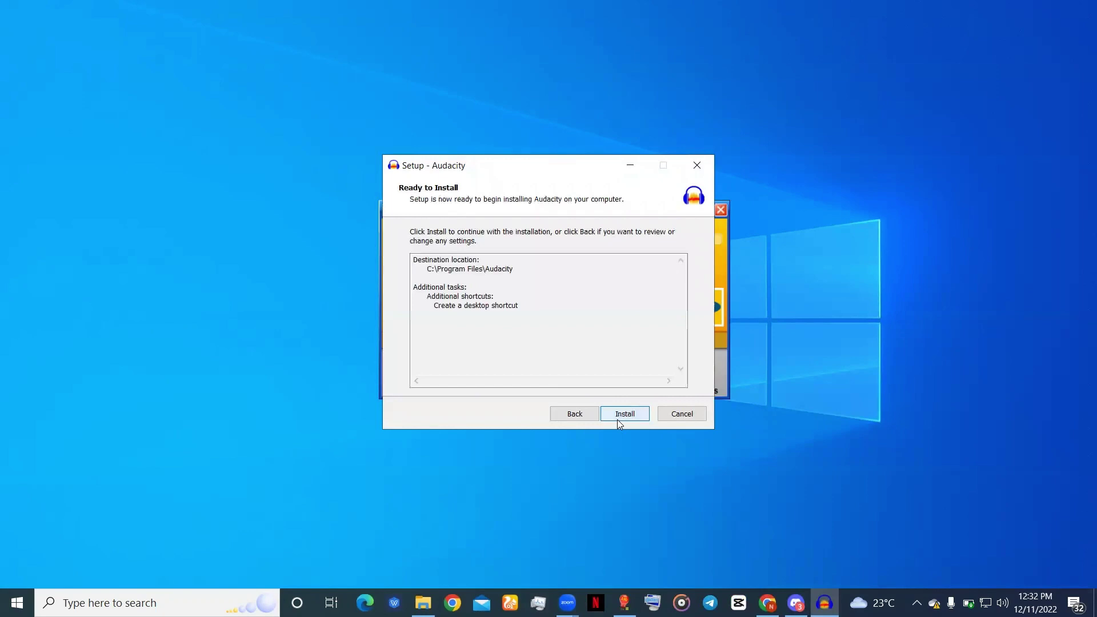
left_click(614, 412)
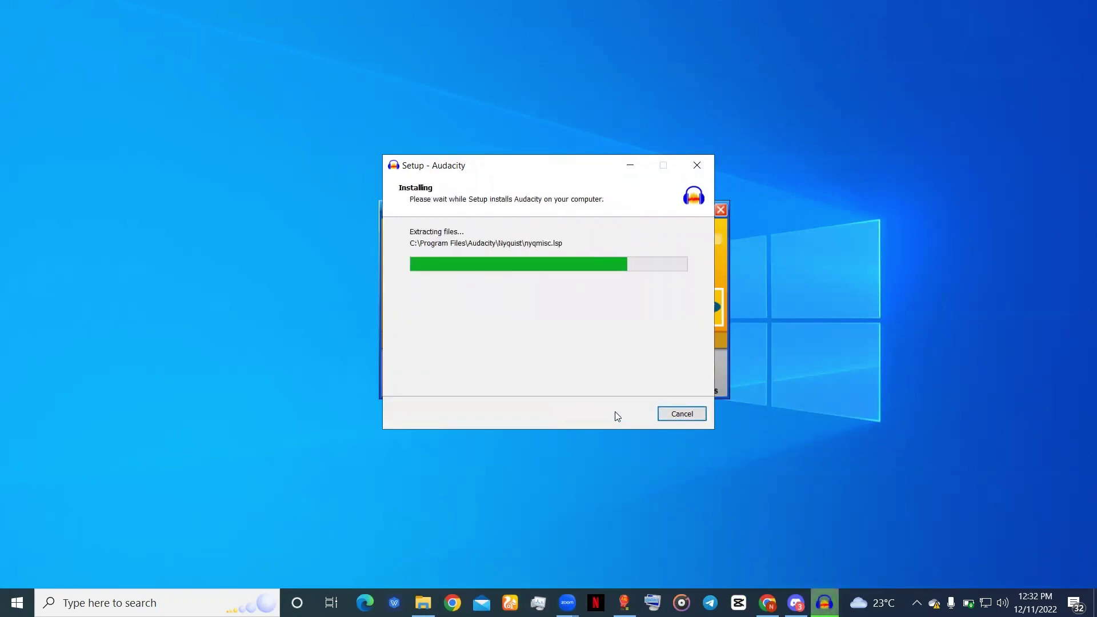
scroll(624, 423, "down", 4)
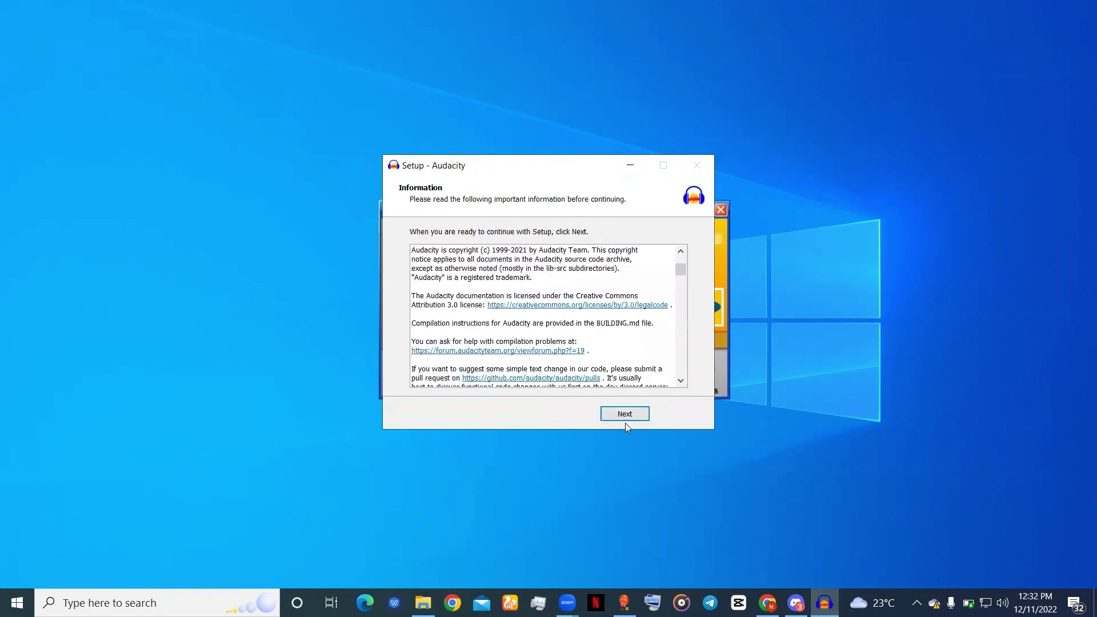
left_click(628, 420)
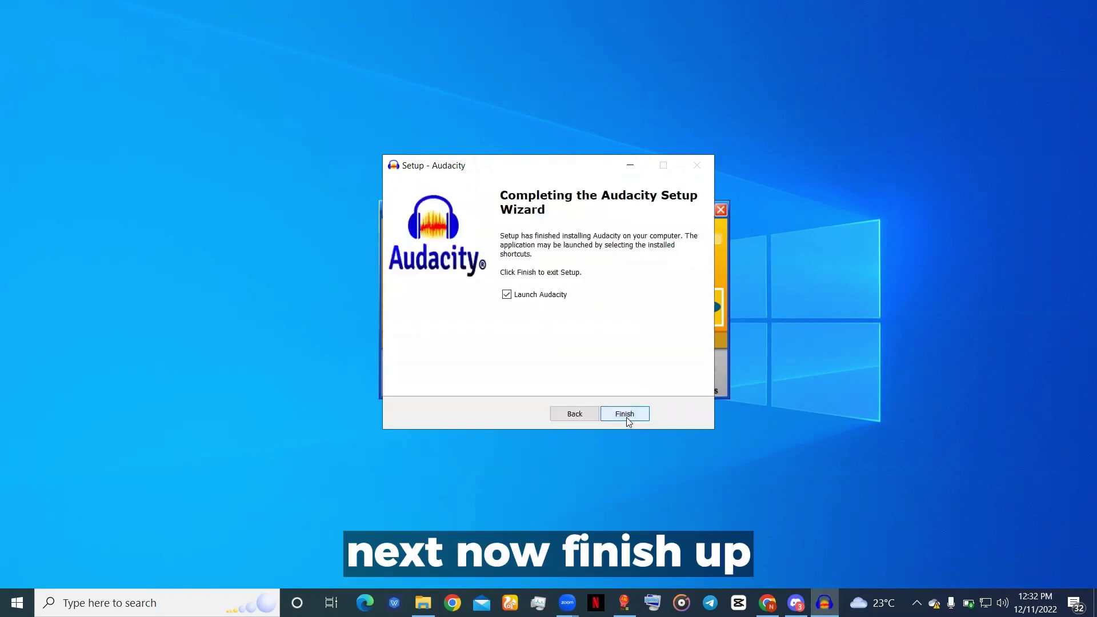
Finish setup launching Audacity, and dismiss the App updates and Welcome notices.
left_click(625, 415)
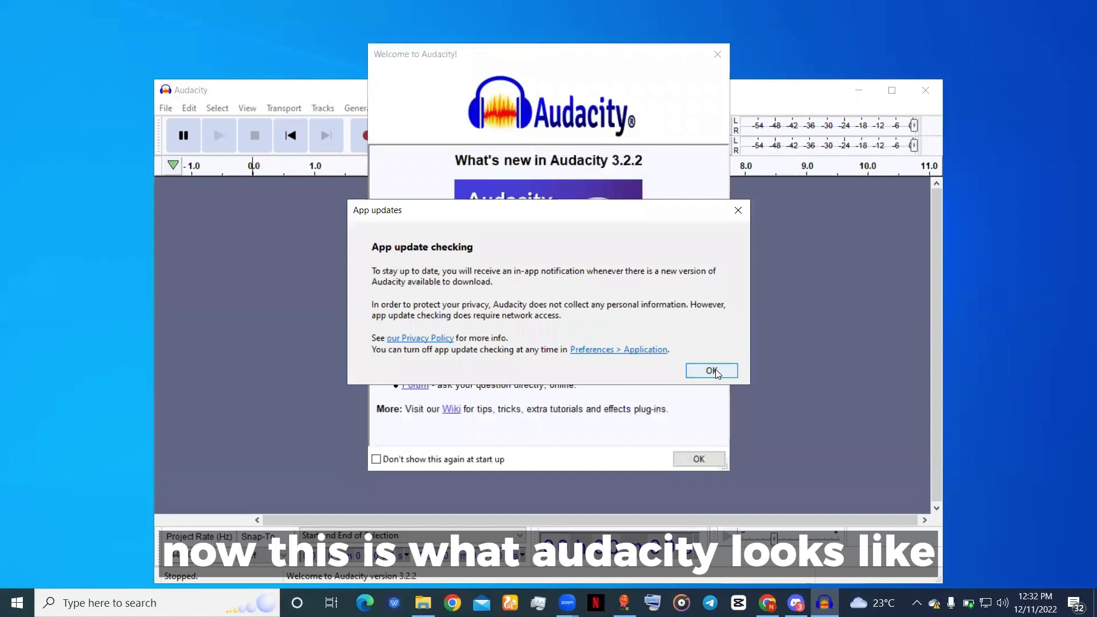
left_click(715, 370)
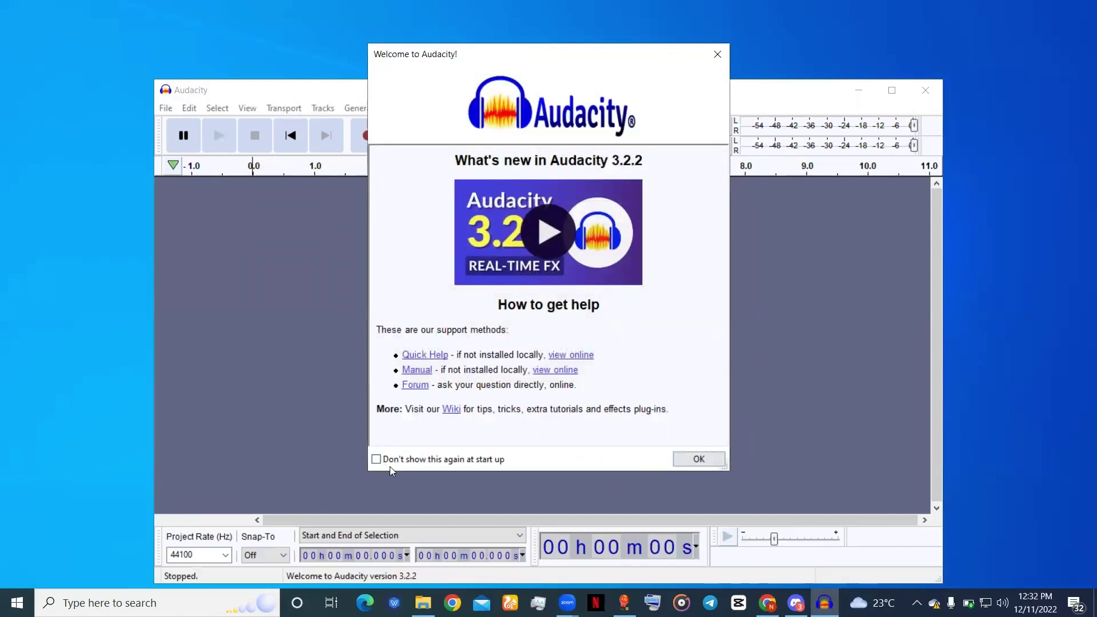
left_click(712, 461)
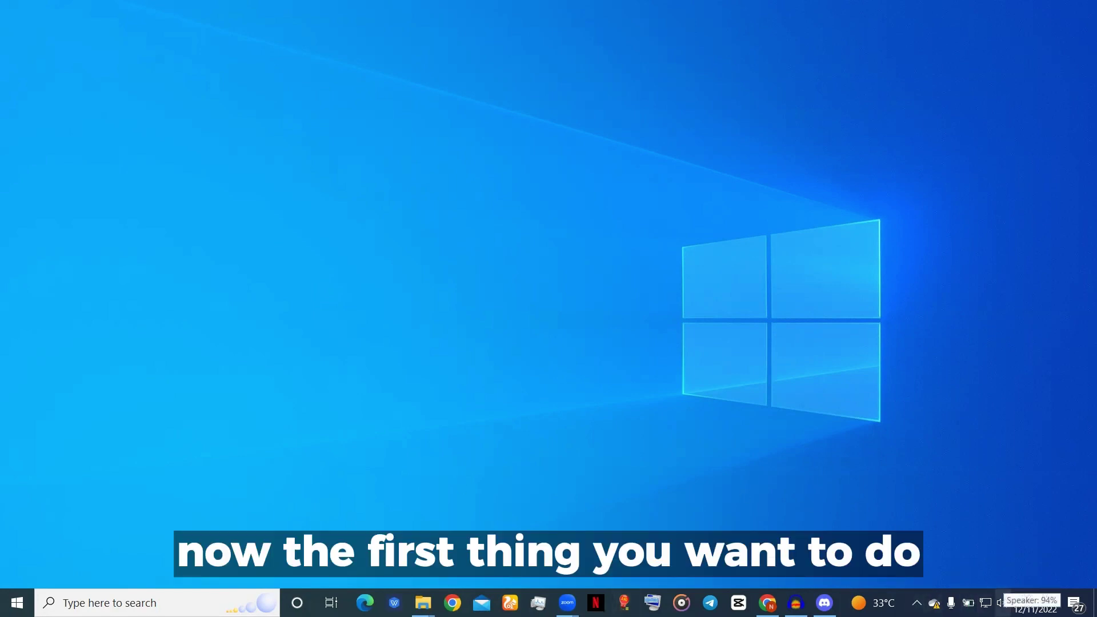
Open Windows Sound's recording devices, check Stereo Mix, and bring up Microphone Array options.
right_click(1003, 603)
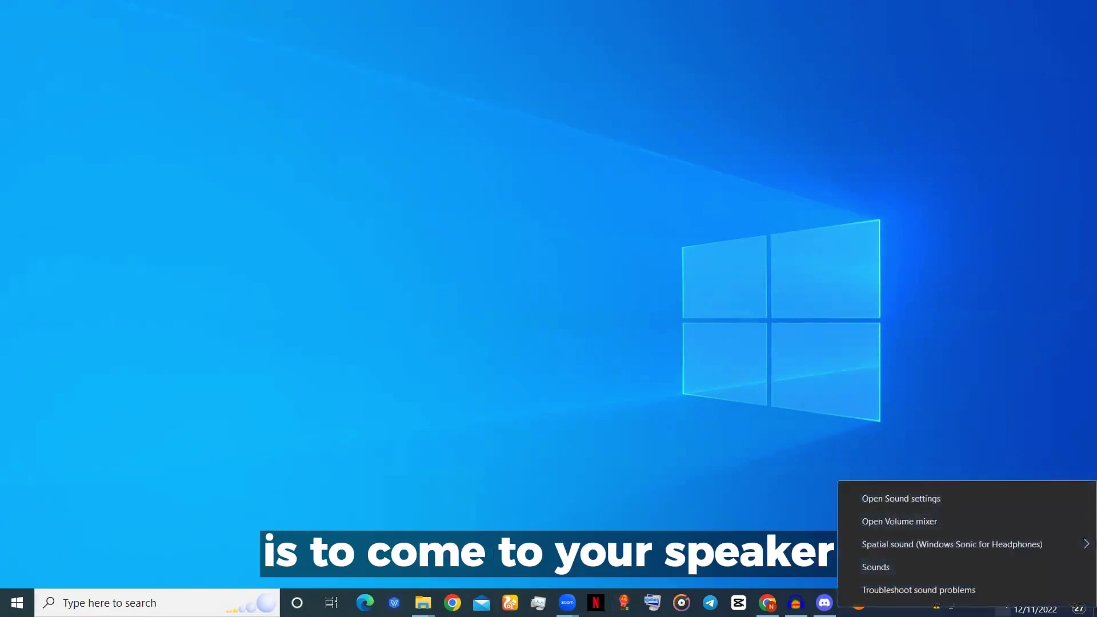
left_click(888, 571)
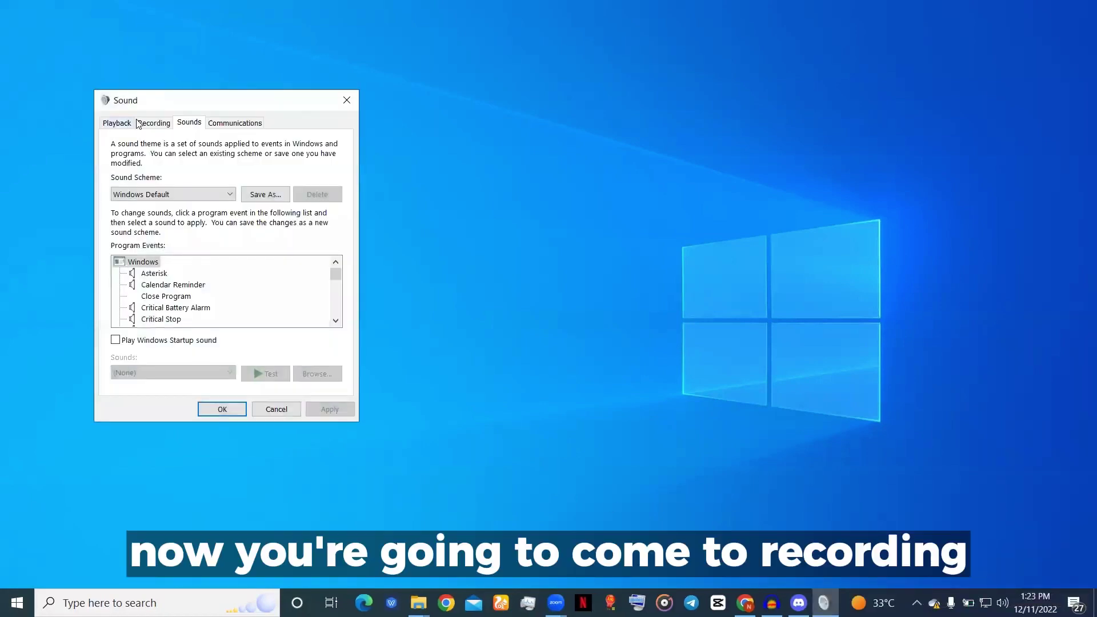
left_click(139, 124)
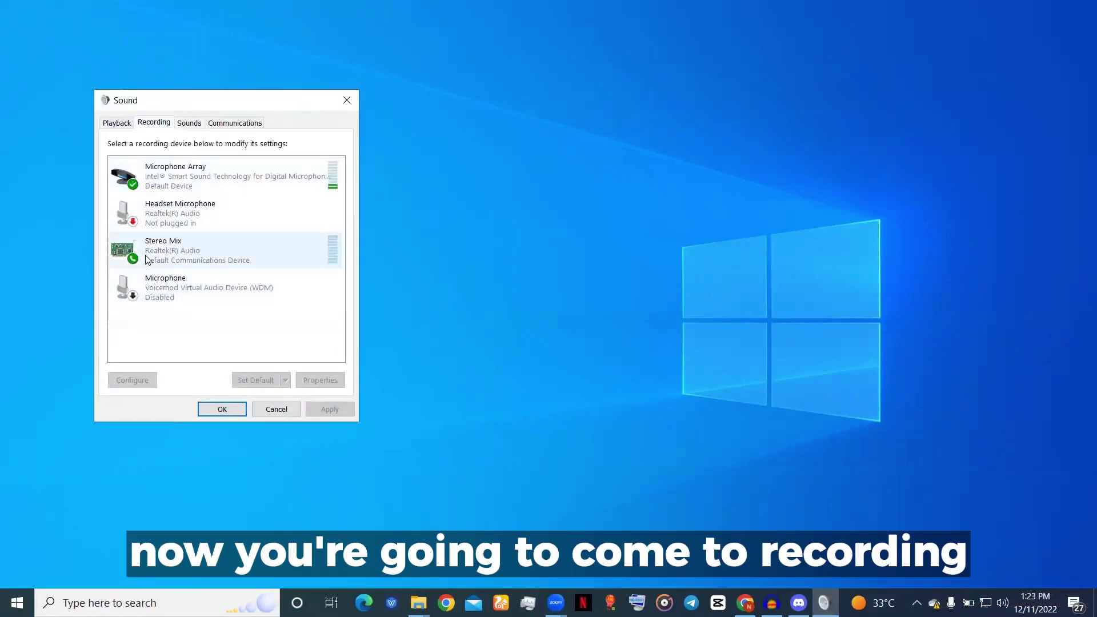
right_click(190, 252)
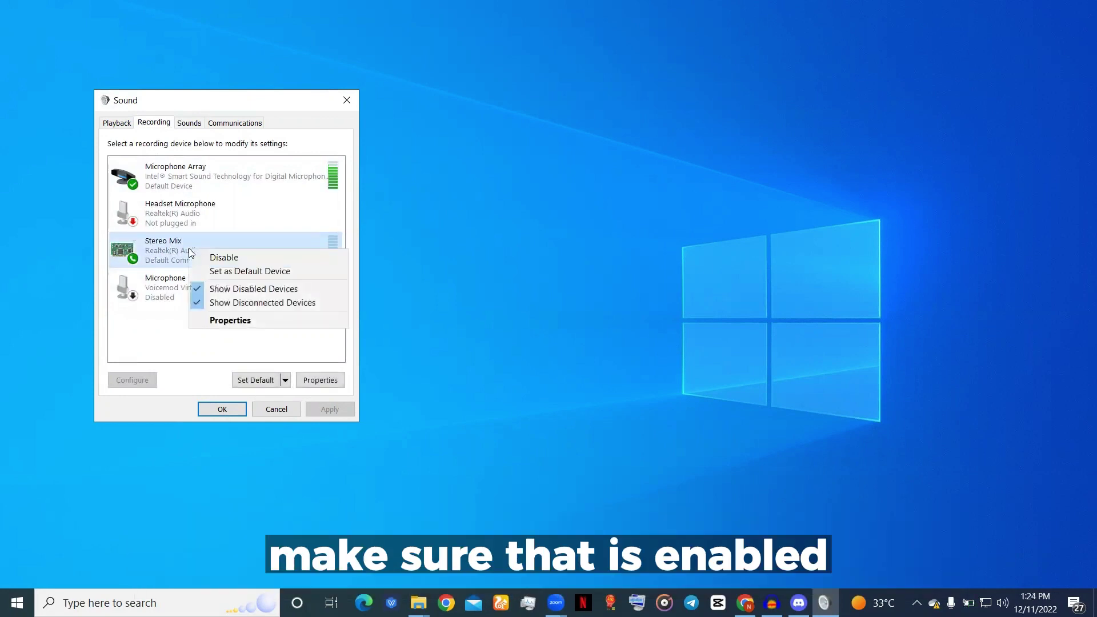
left_click(148, 342)
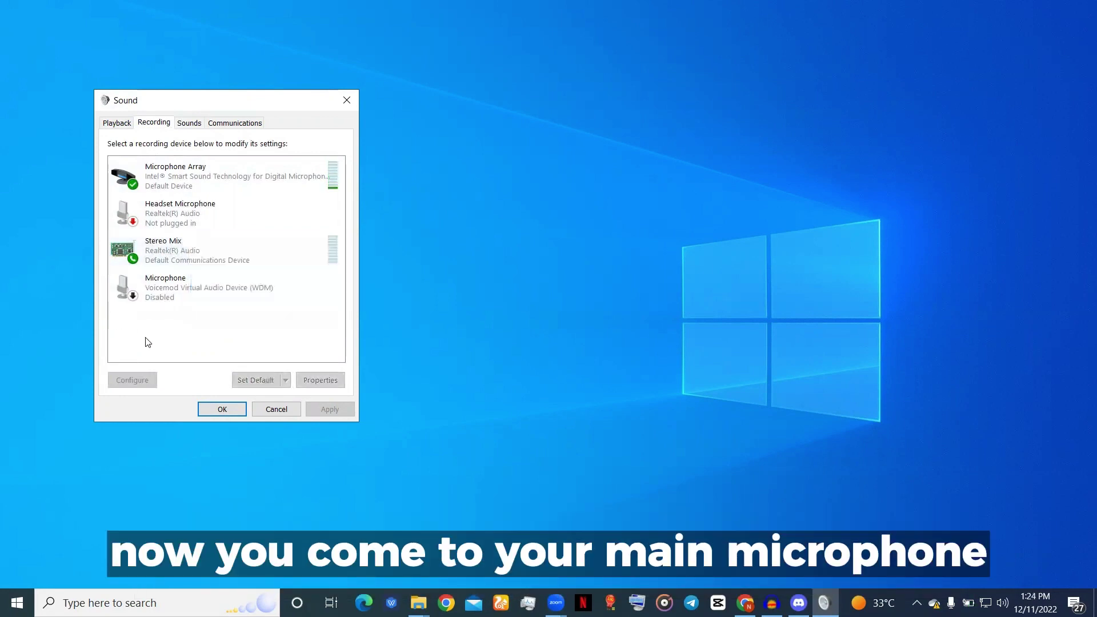
right_click(176, 173)
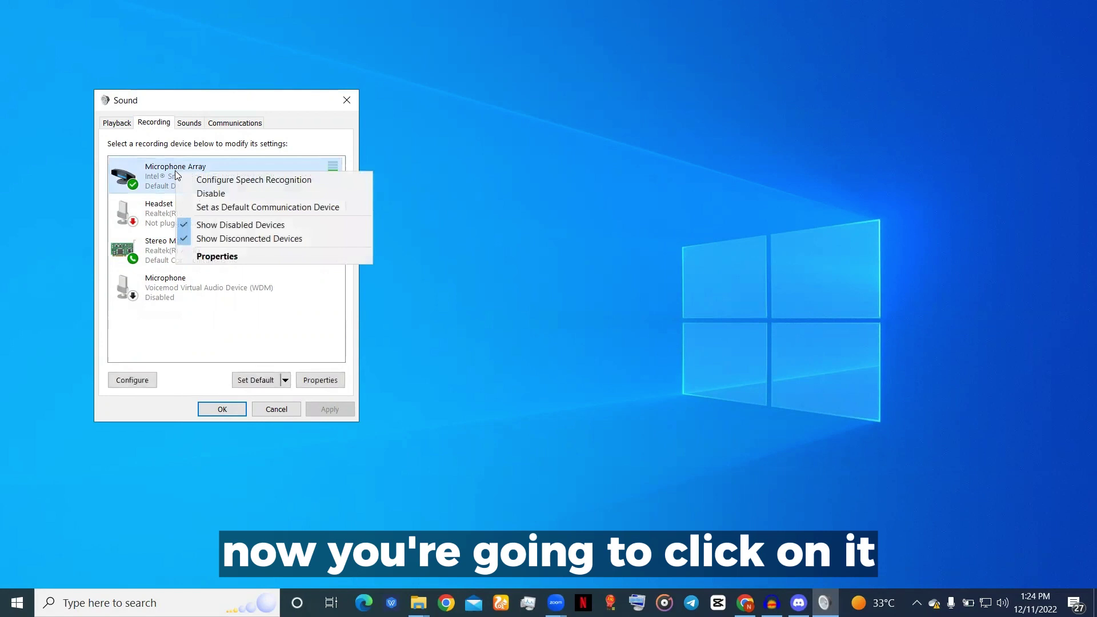
View the Microphone Array's Advanced default format: 2 channel, 16 bit, 48000 Hz.
left_click(213, 256)
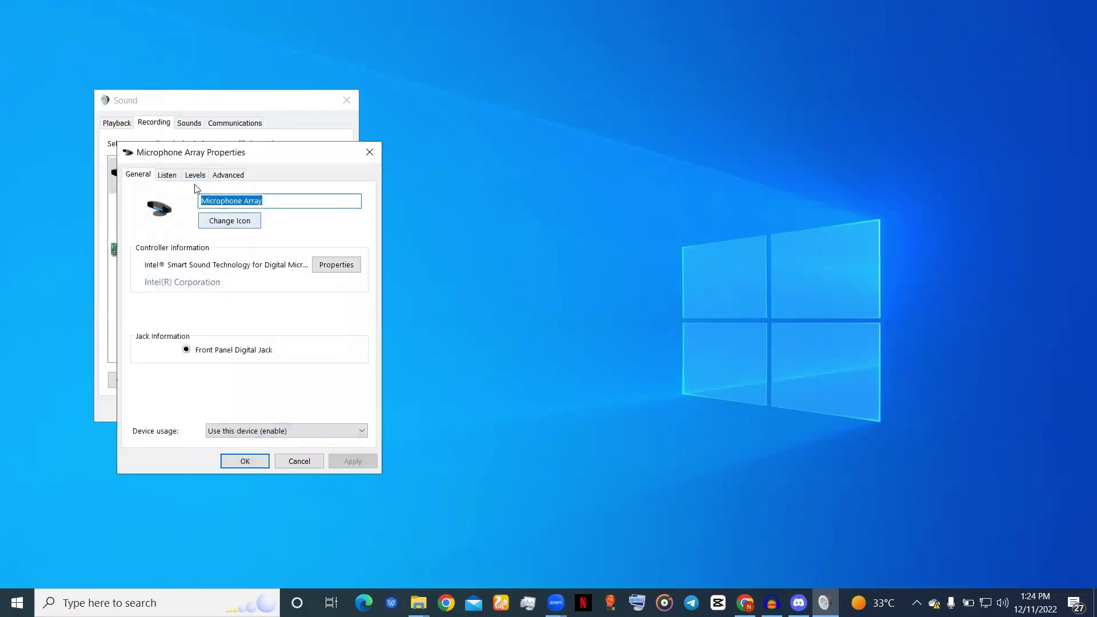
left_click(224, 176)
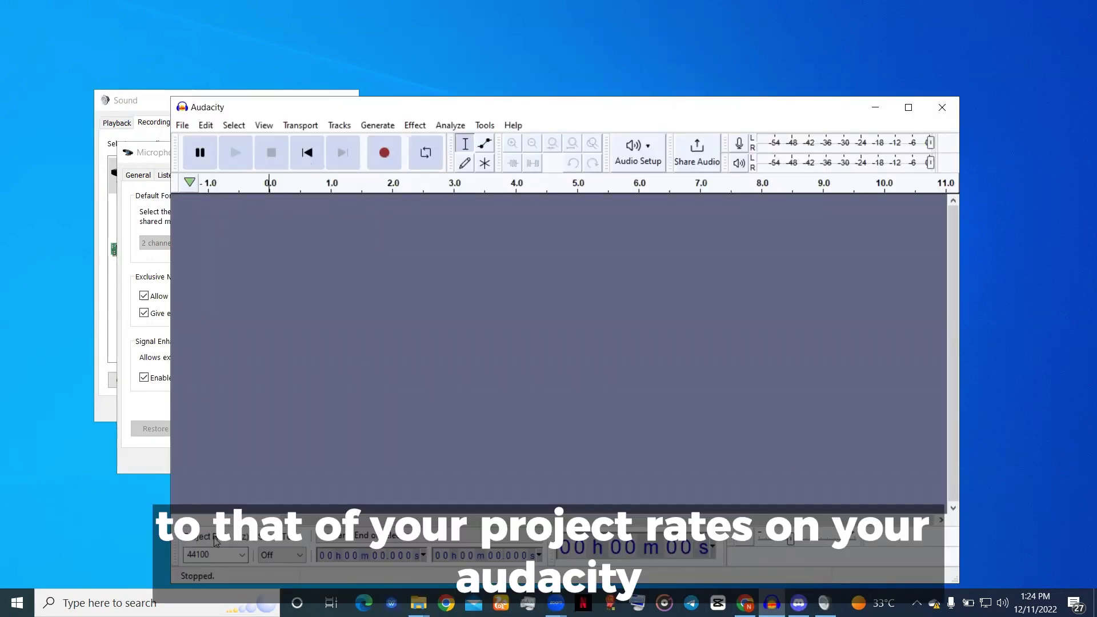
Set Audacity's project rate to 48000 Hz and confirm Microphone Array Properties with OK.
left_click(243, 556)
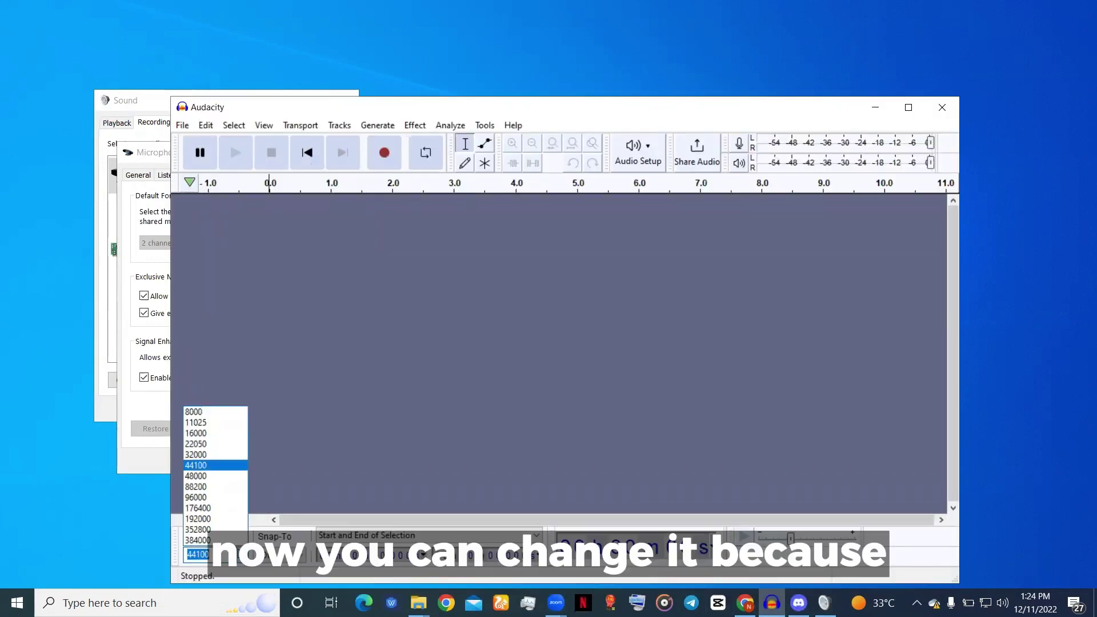
left_click(214, 476)
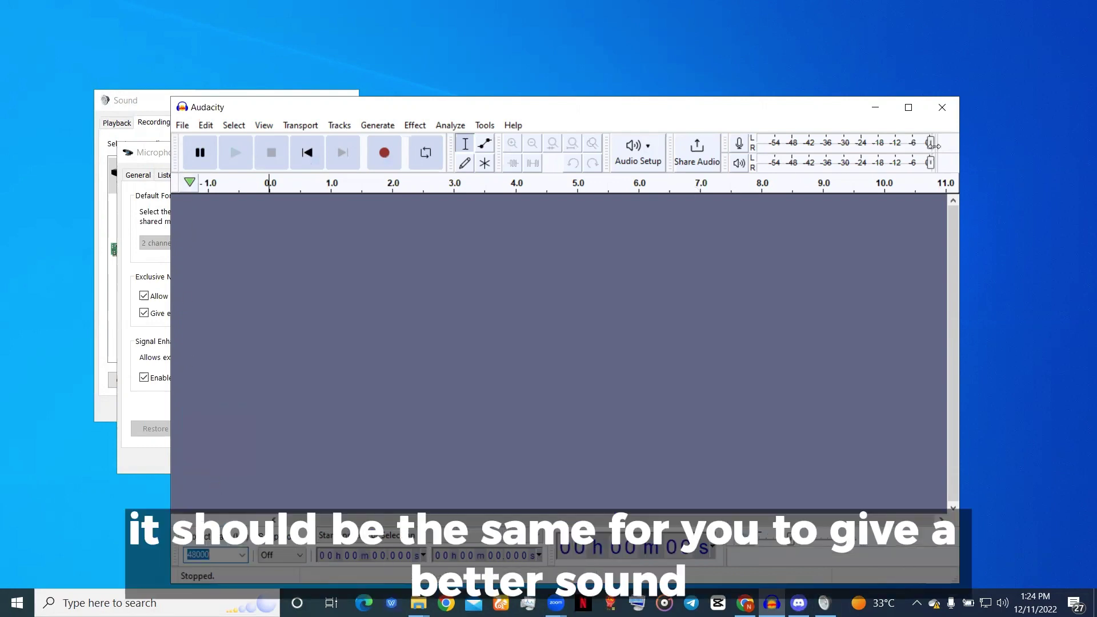
left_click(874, 107)
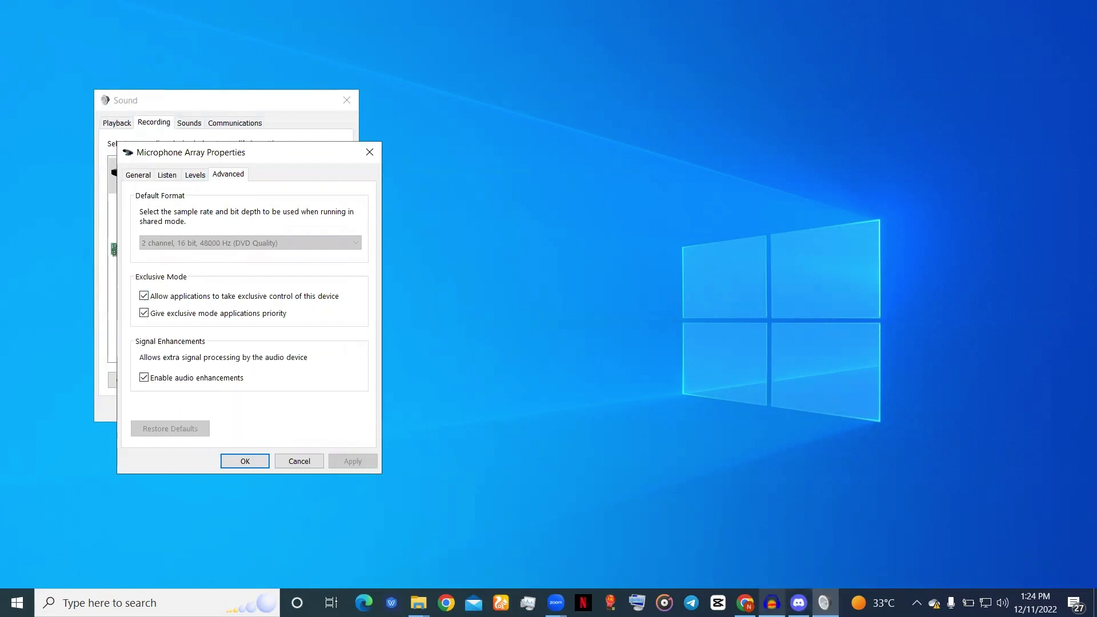
left_click(771, 603)
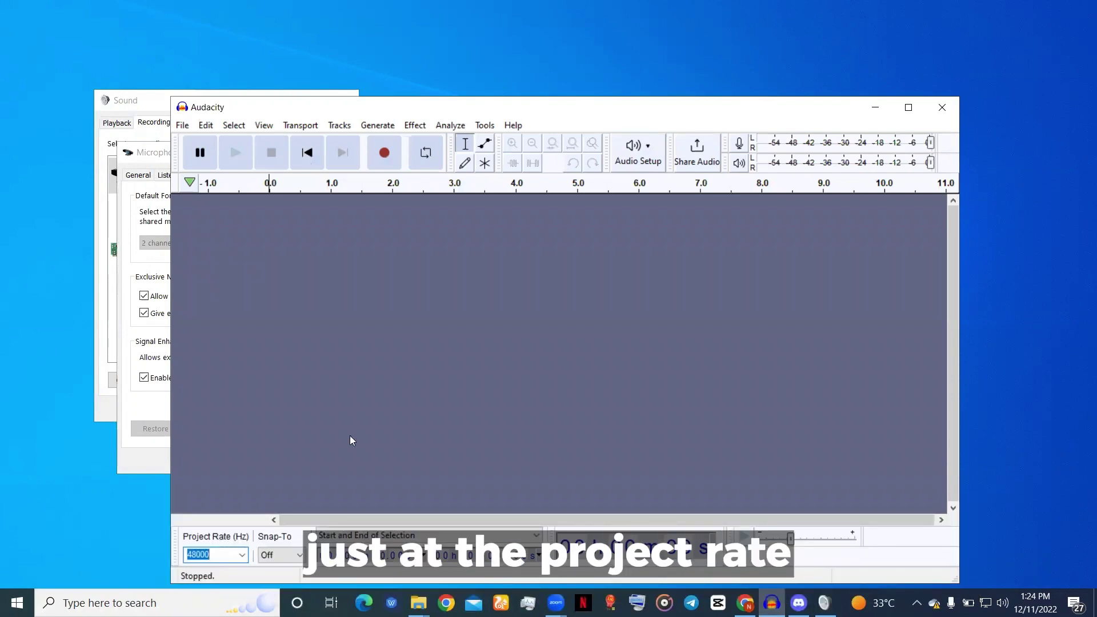
left_click(875, 107)
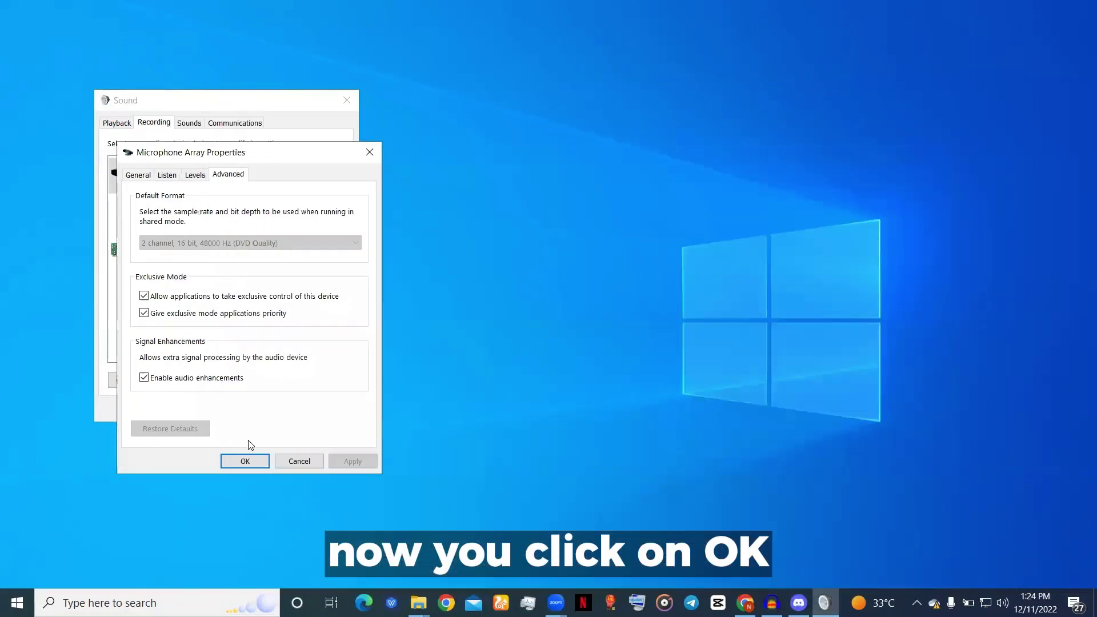
left_click(242, 461)
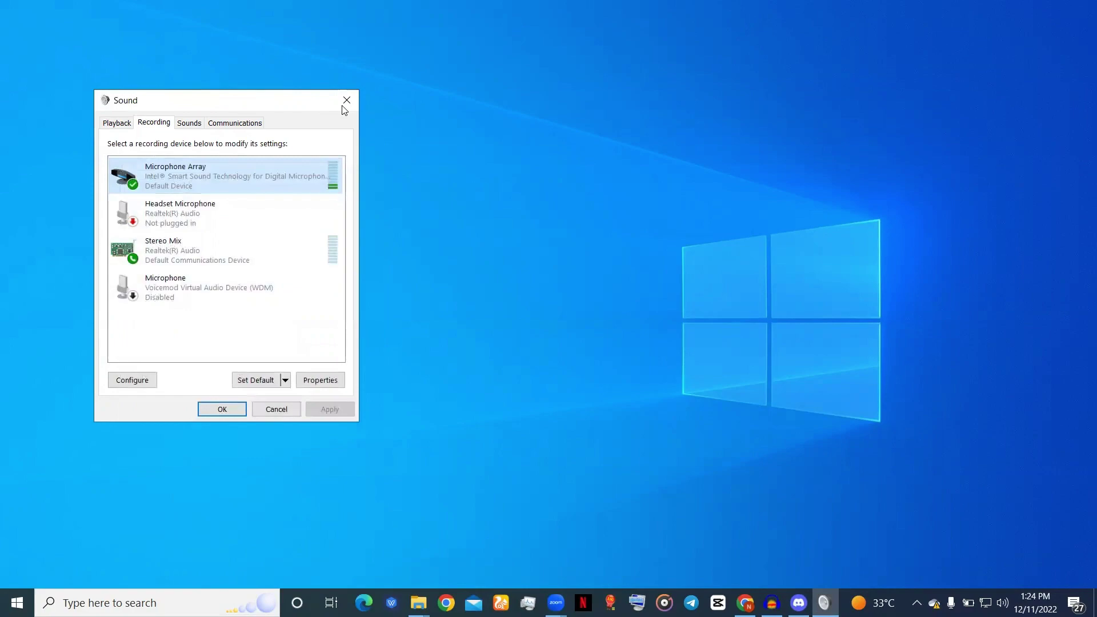
Close Windows Sound and view Discord's Voice & Video settings, input Stereo Mix (Realtek(R) Audio).
left_click(221, 409)
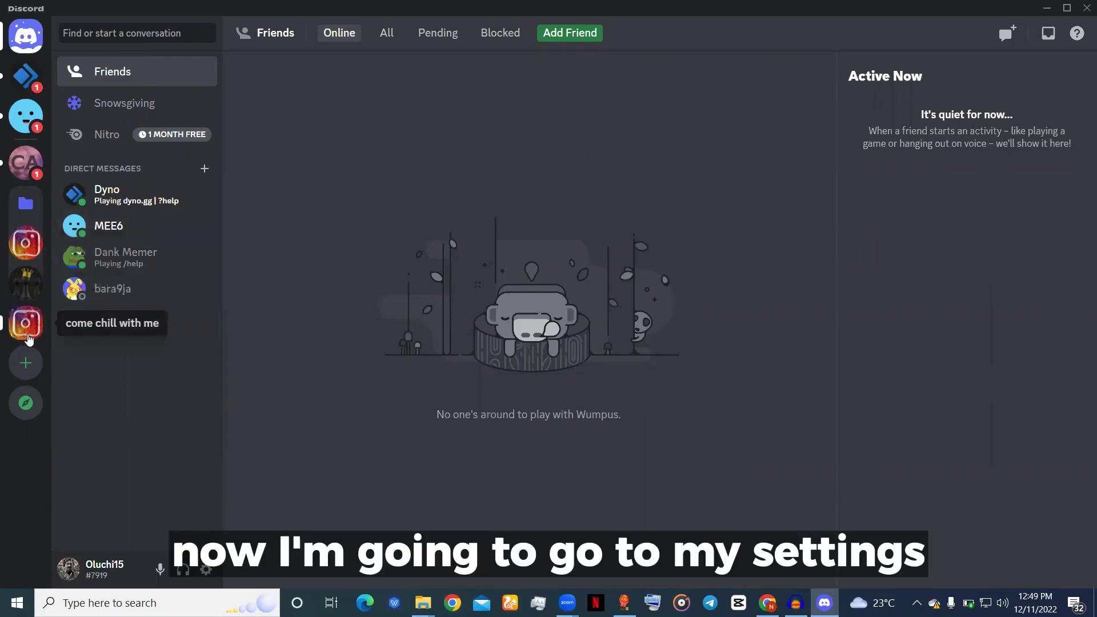
left_click(205, 570)
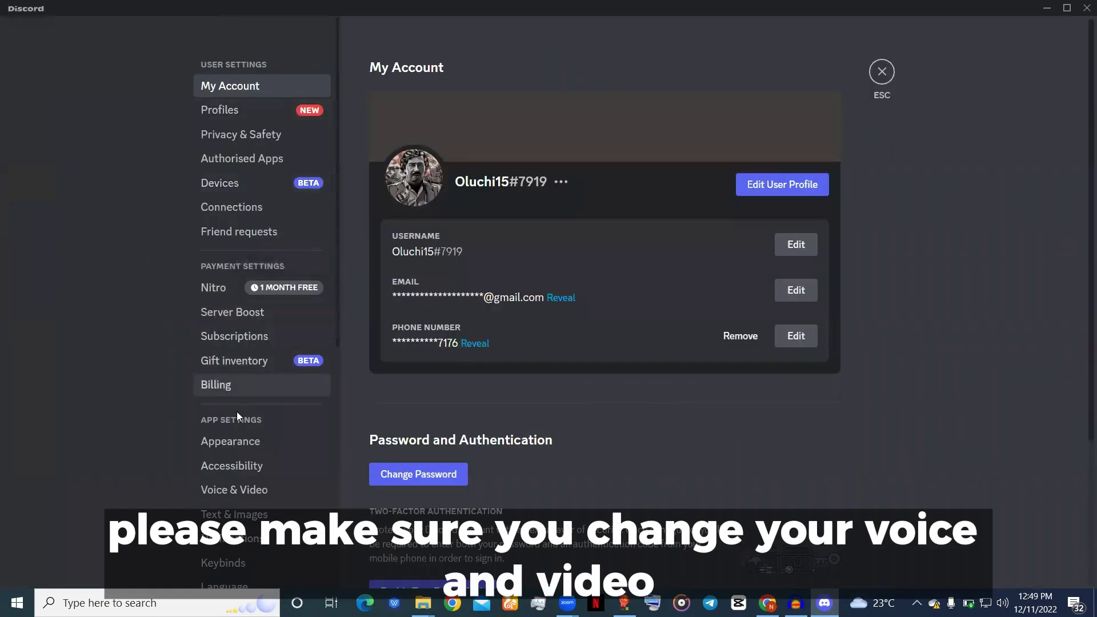
left_click(256, 490)
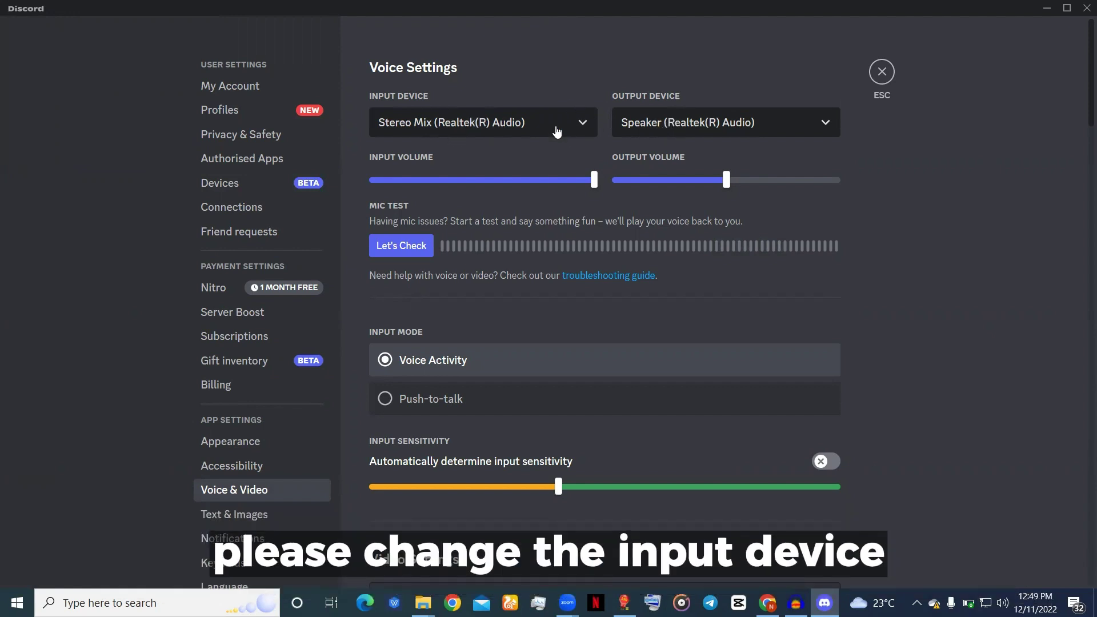
Return to chat and request 'hello' with the bot's /play command, starting Adele - Hello.
left_click(880, 73)
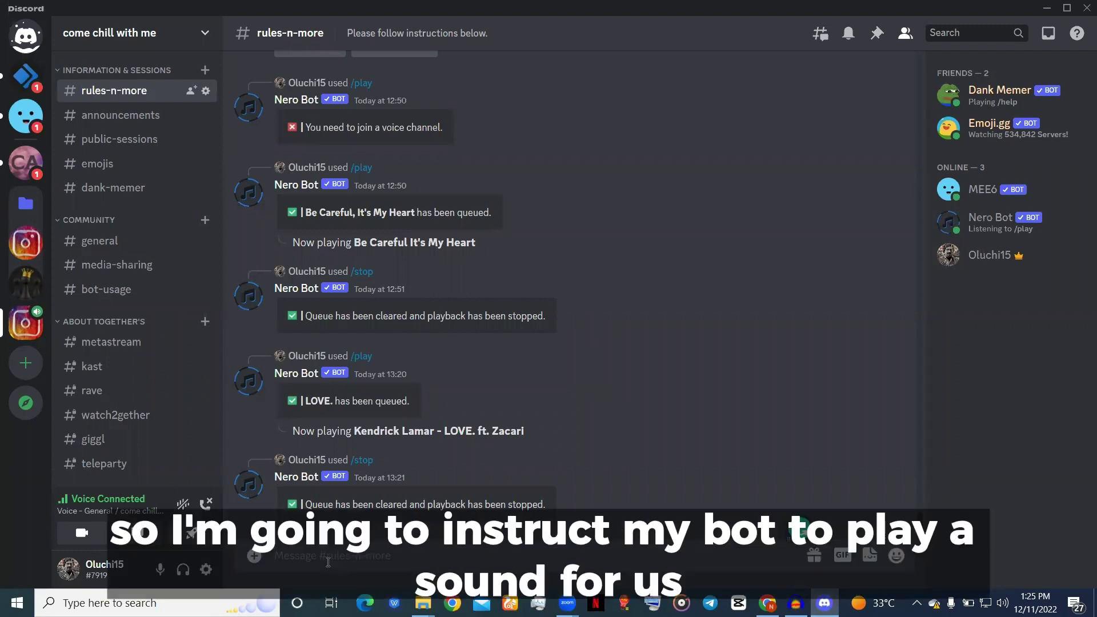
type("/")
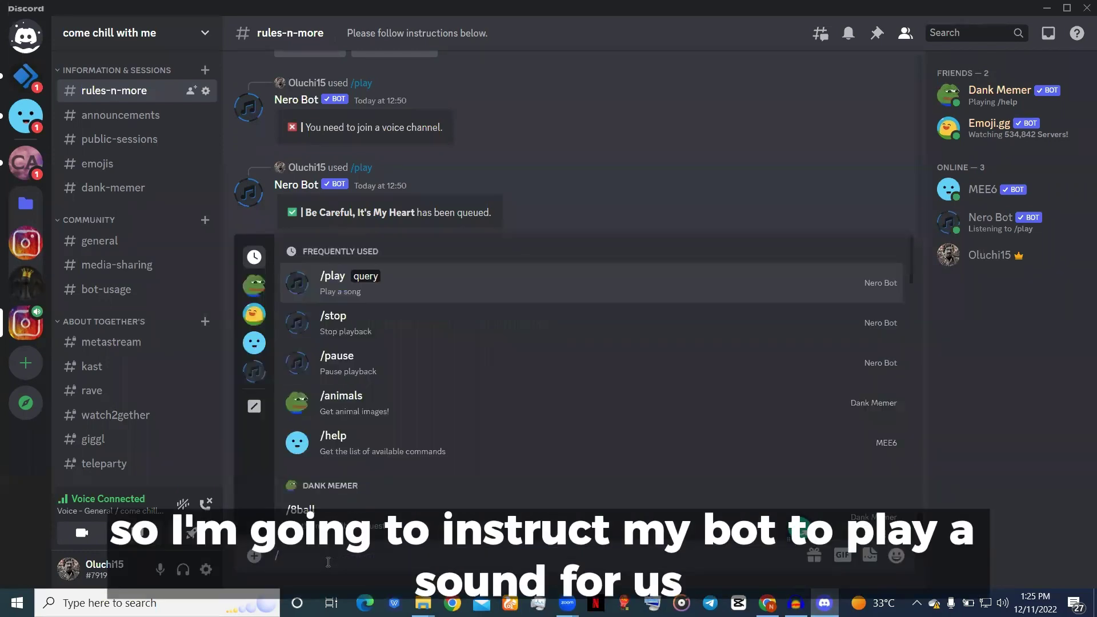
type("pla")
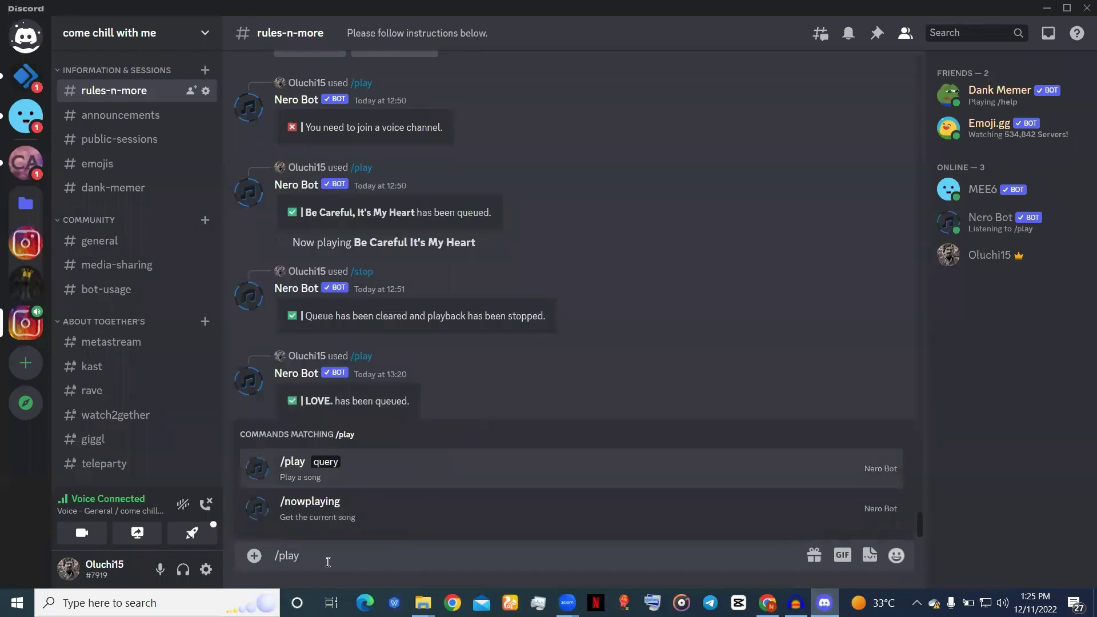
type("y")
key("Tab")
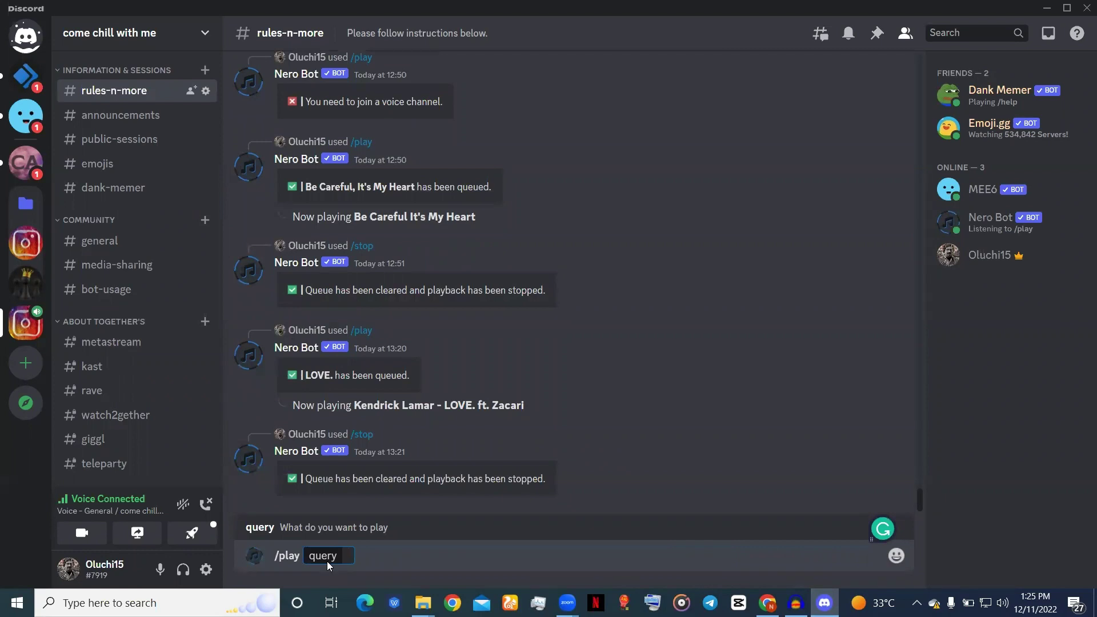
type("hello")
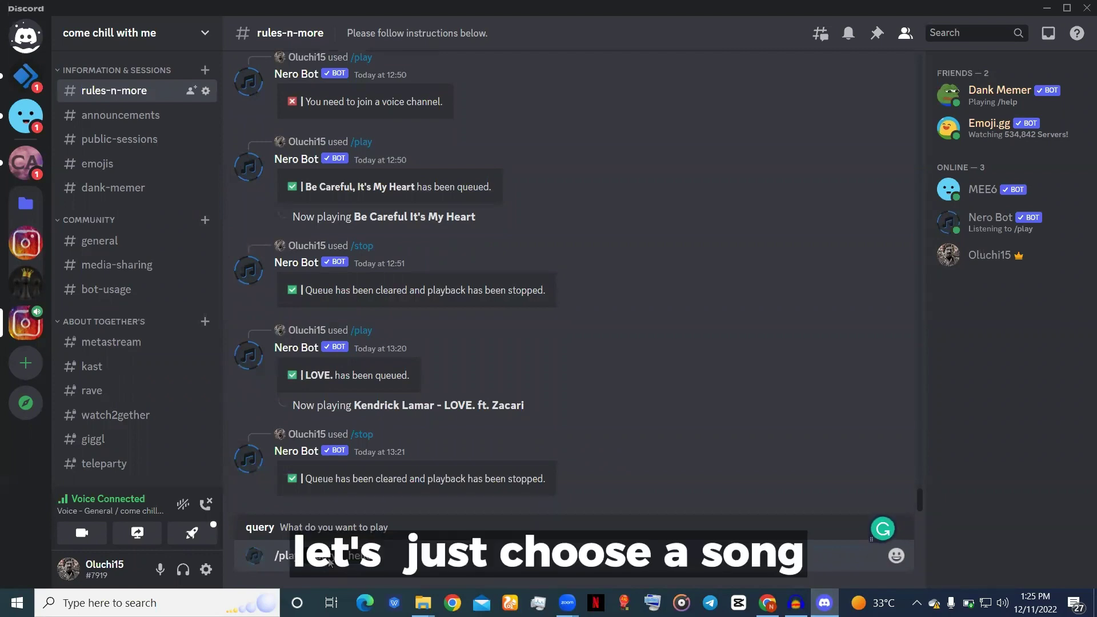
key("Return")
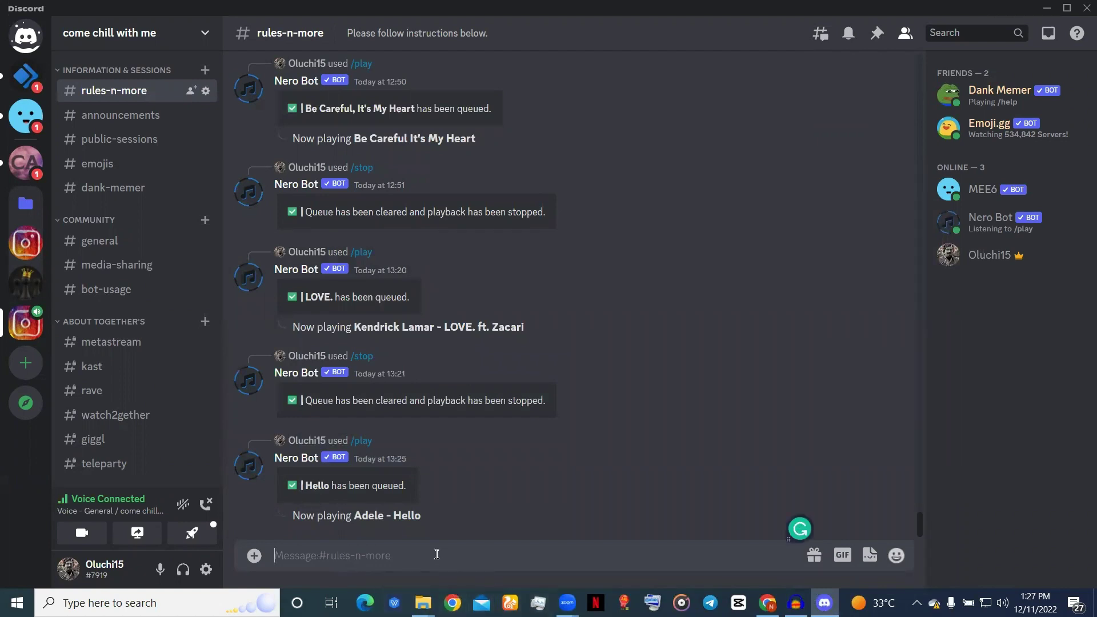
Send the /stop command to Nero Bot in Discord, correcting the half-typed /play.
type("/play")
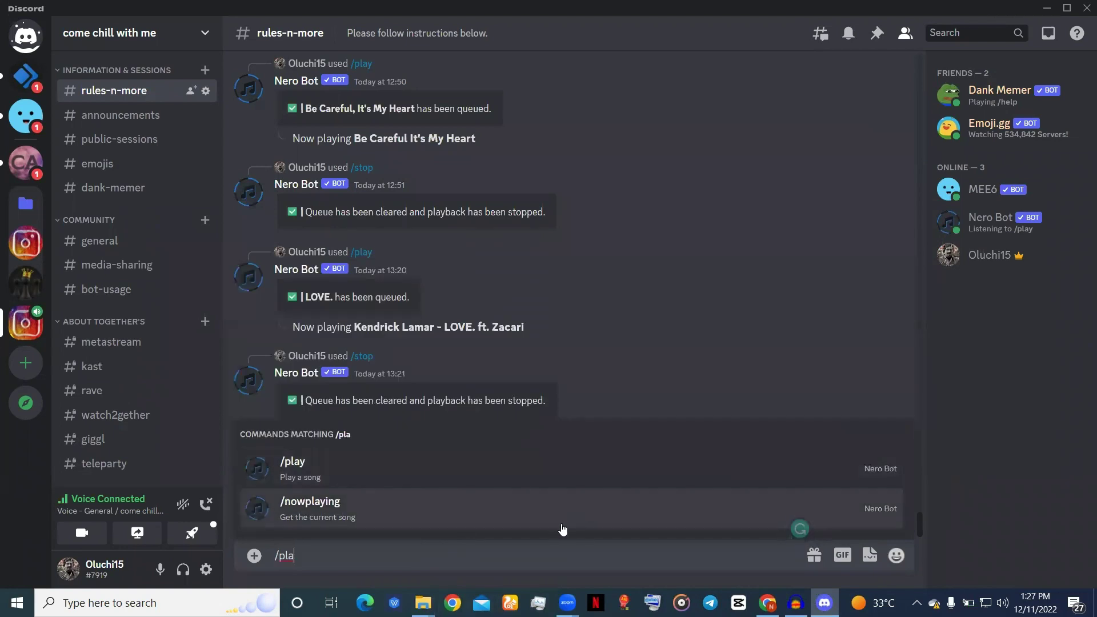
key("BackSpace")
key("BackSpace")
key("BackSpace")
key("BackSpace")
type("stop")
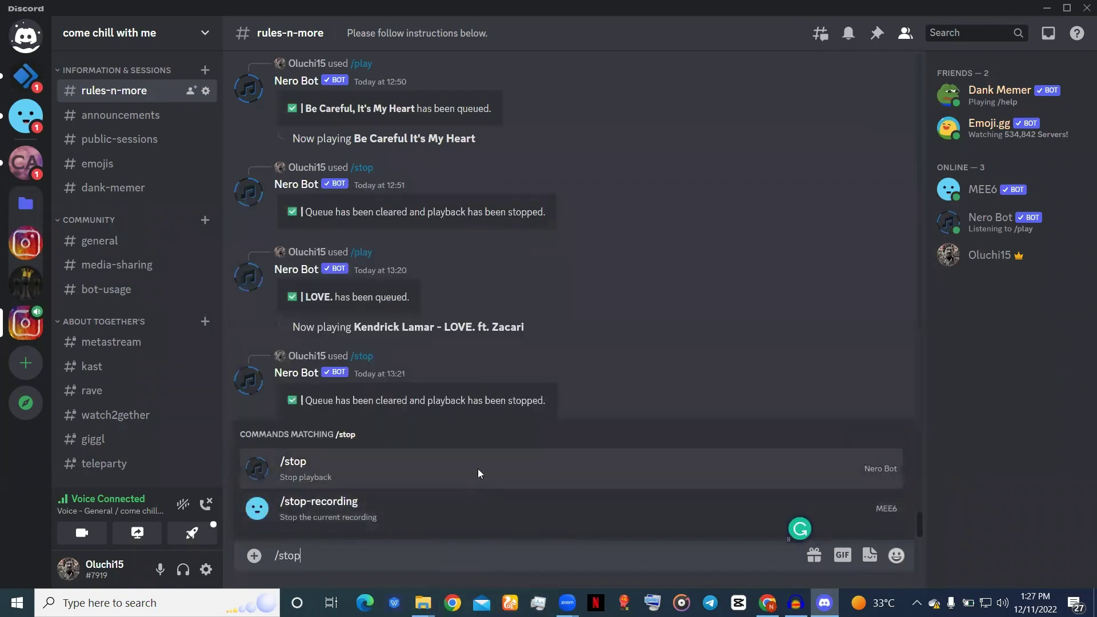
left_click(478, 469)
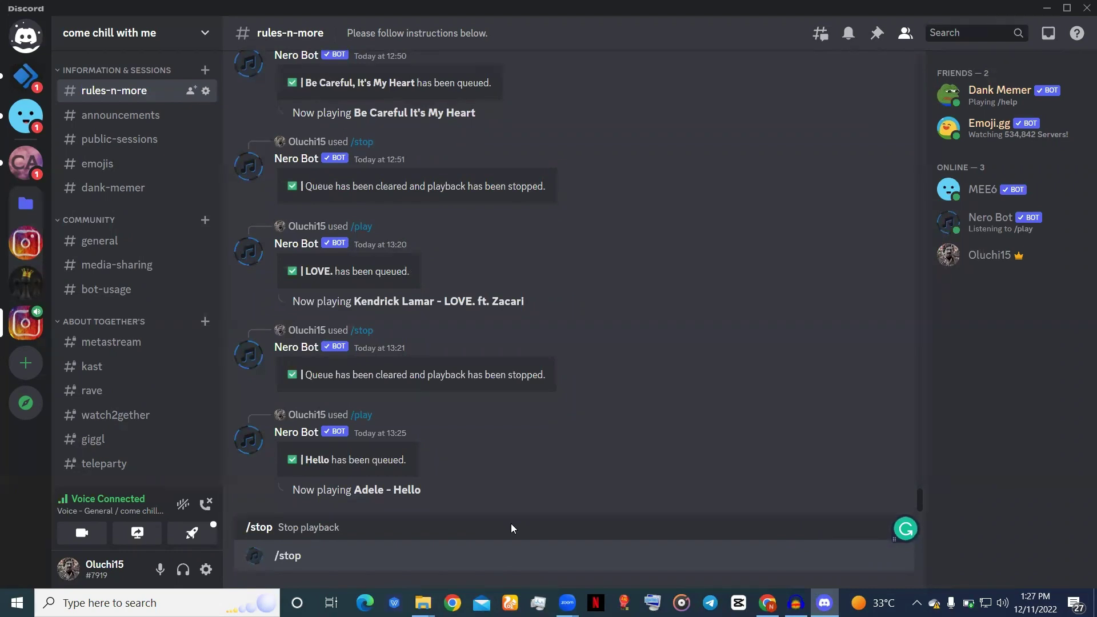
key("Return")
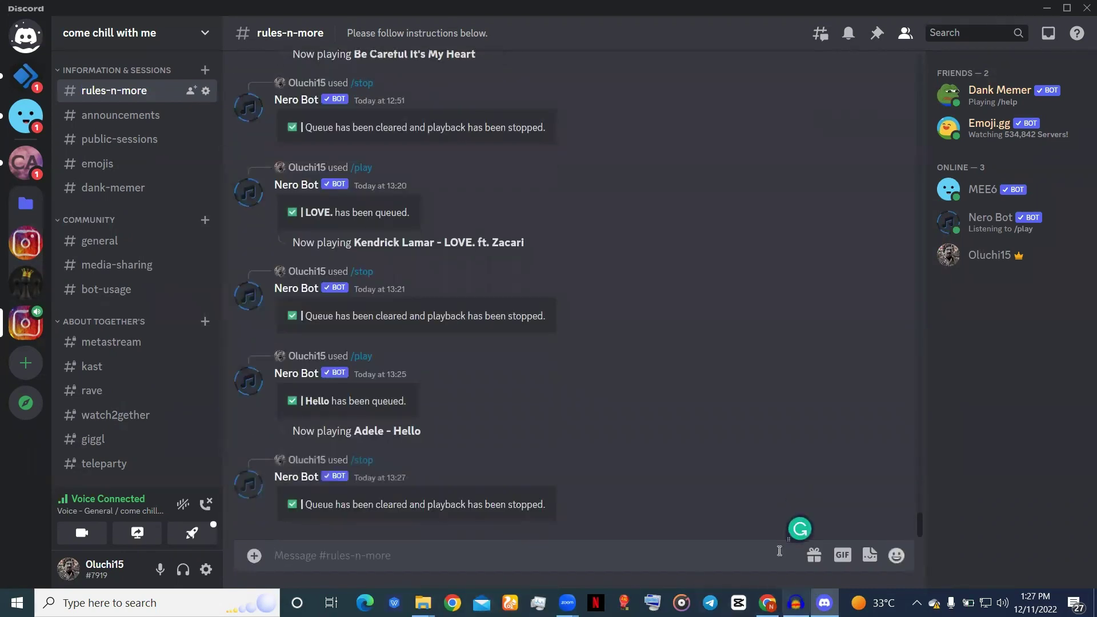
Stop the Audacity recording, then play back the captured track with the volume turned up.
left_click(796, 603)
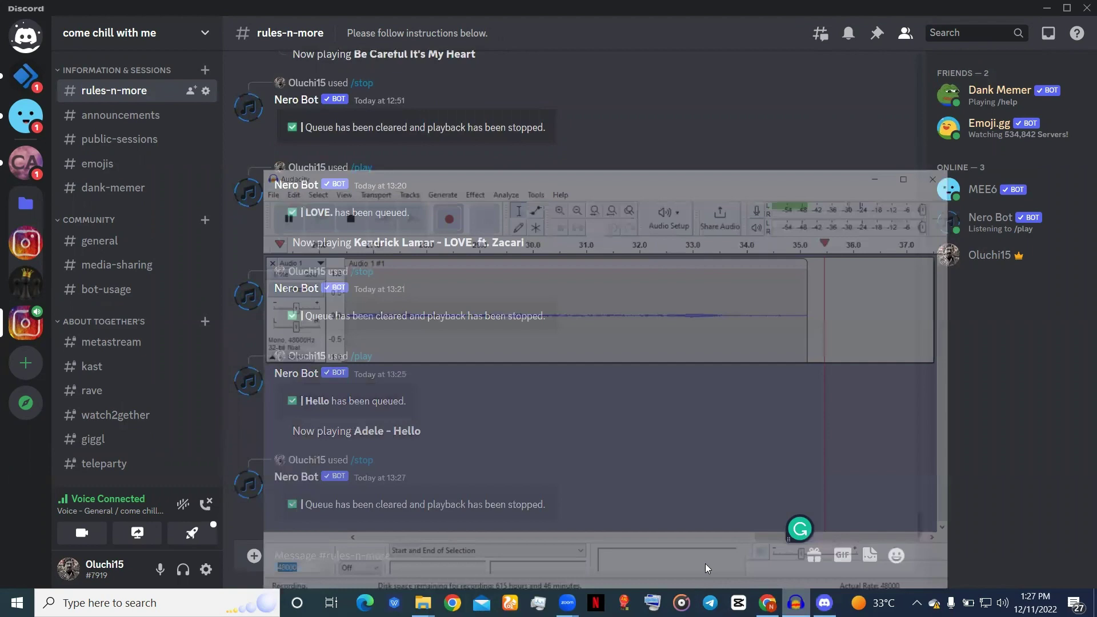
key("space")
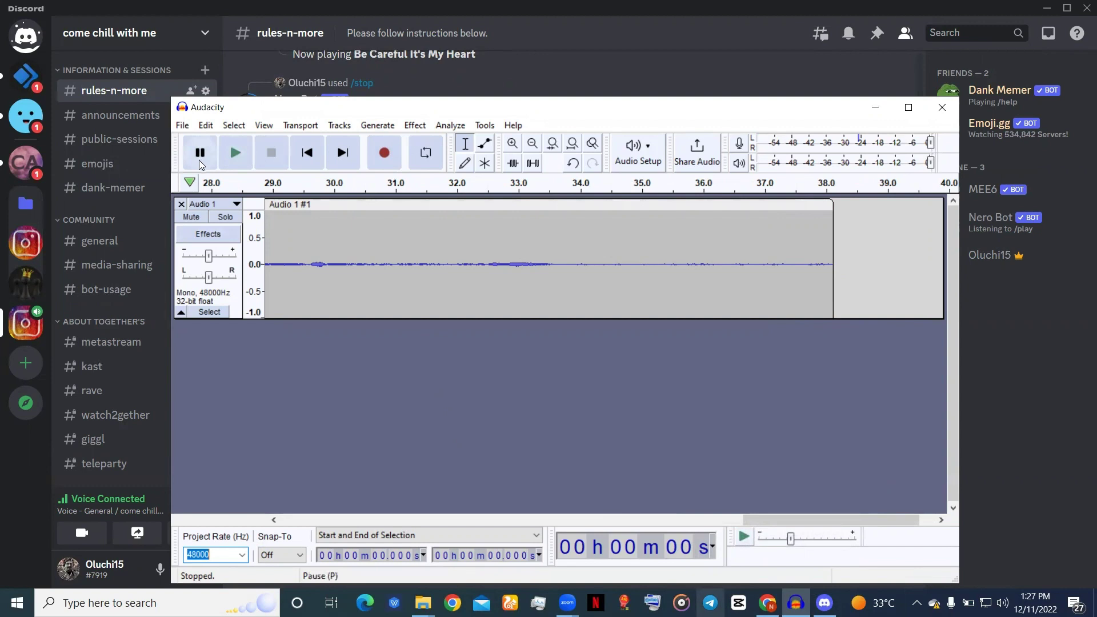
left_click(233, 154)
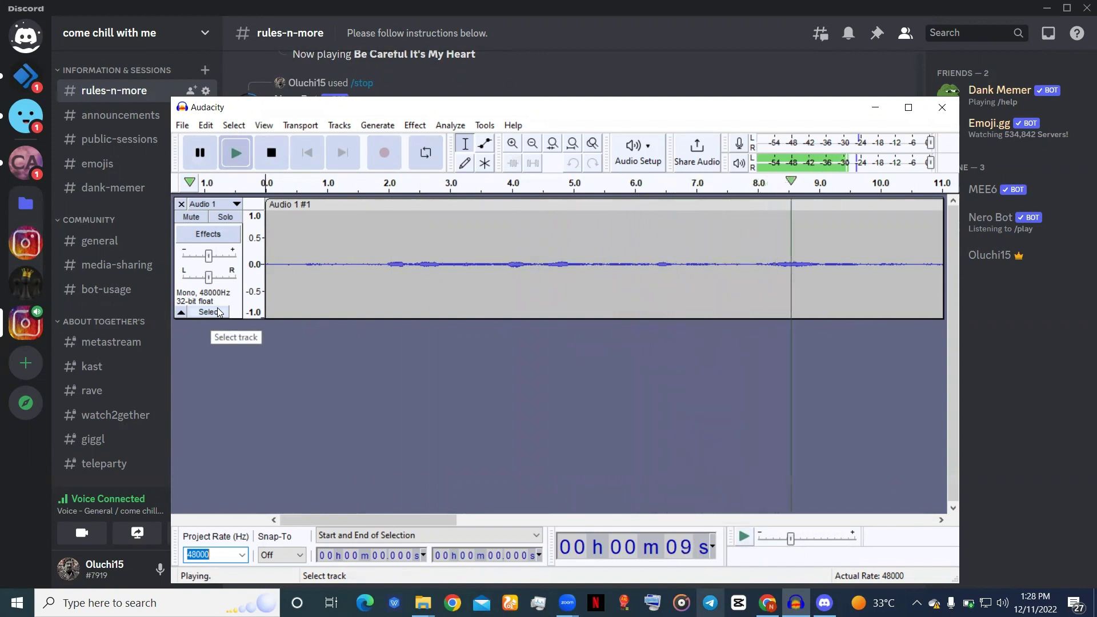
key("XF86AudioRaiseVolume")
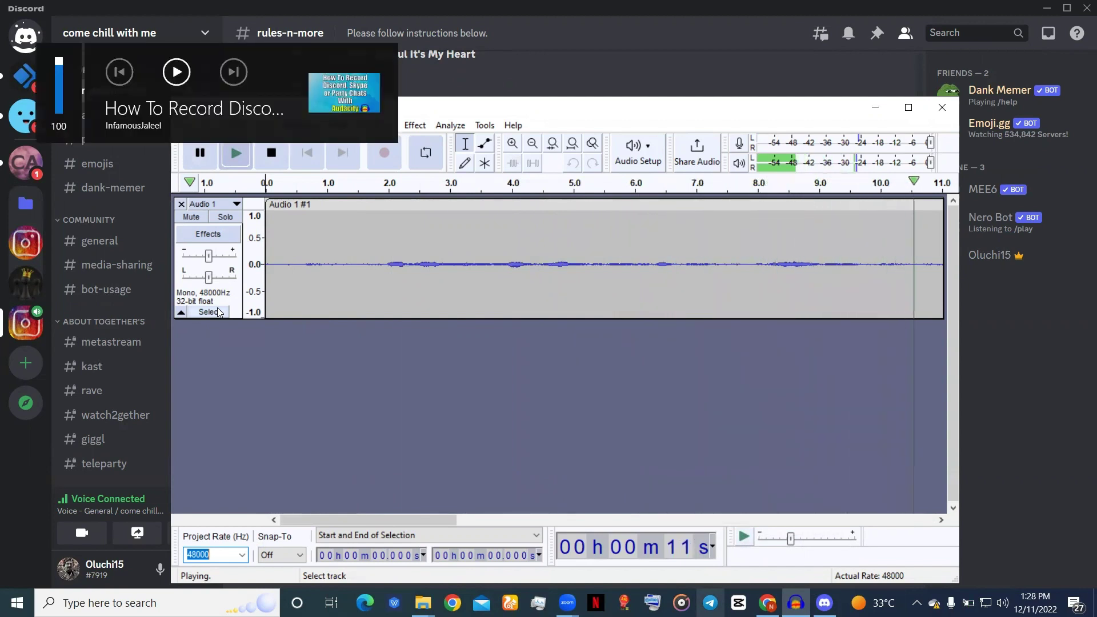